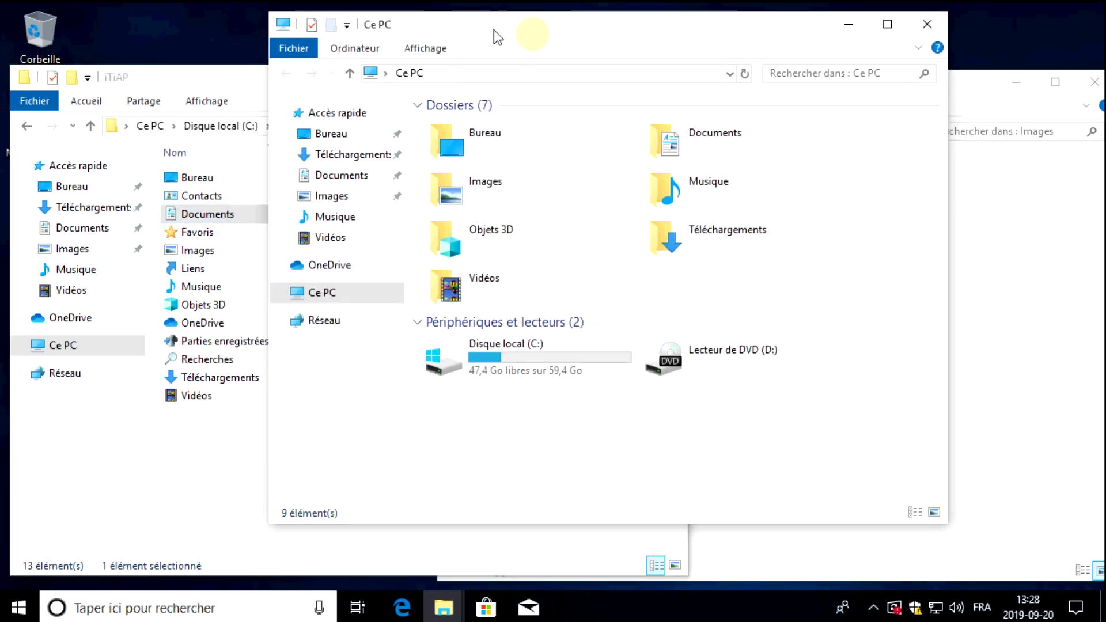
- Bring the Images, Ce PC and iTiAP folder windows to the front one after another
{"action": "left_click", "coordinate": [936, 83]}
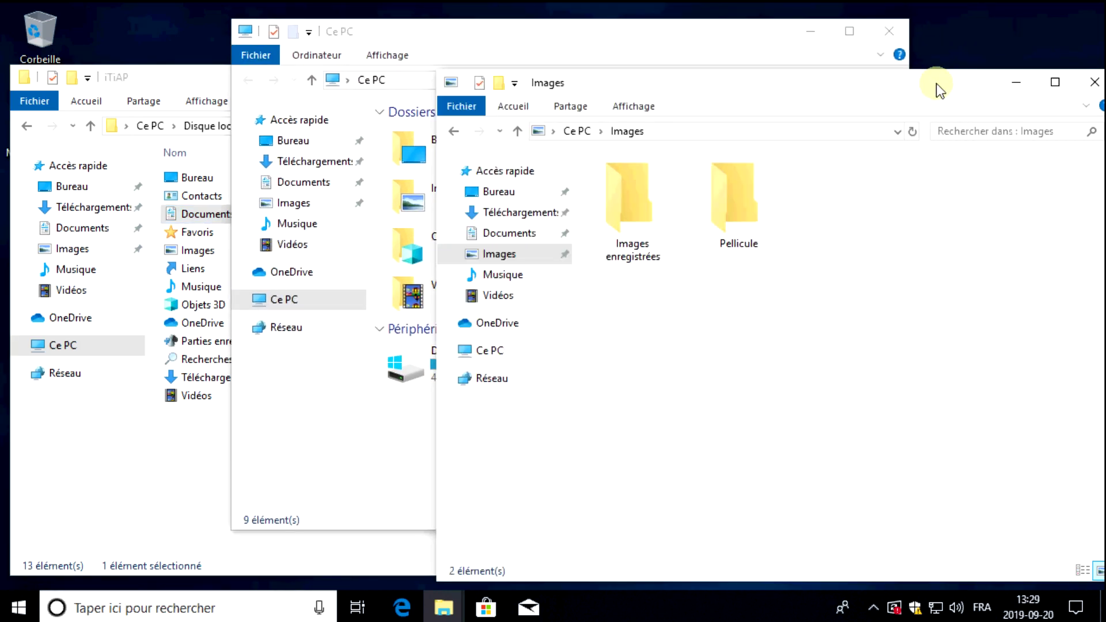
{"action": "left_click", "coordinate": [504, 68]}
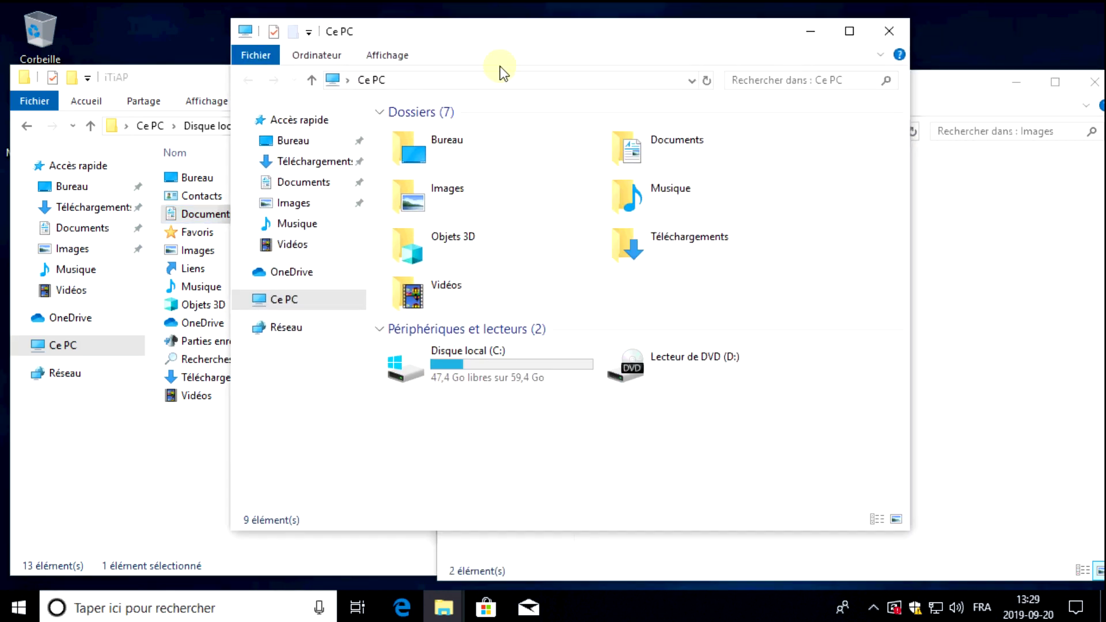
{"action": "left_click", "coordinate": [170, 89]}
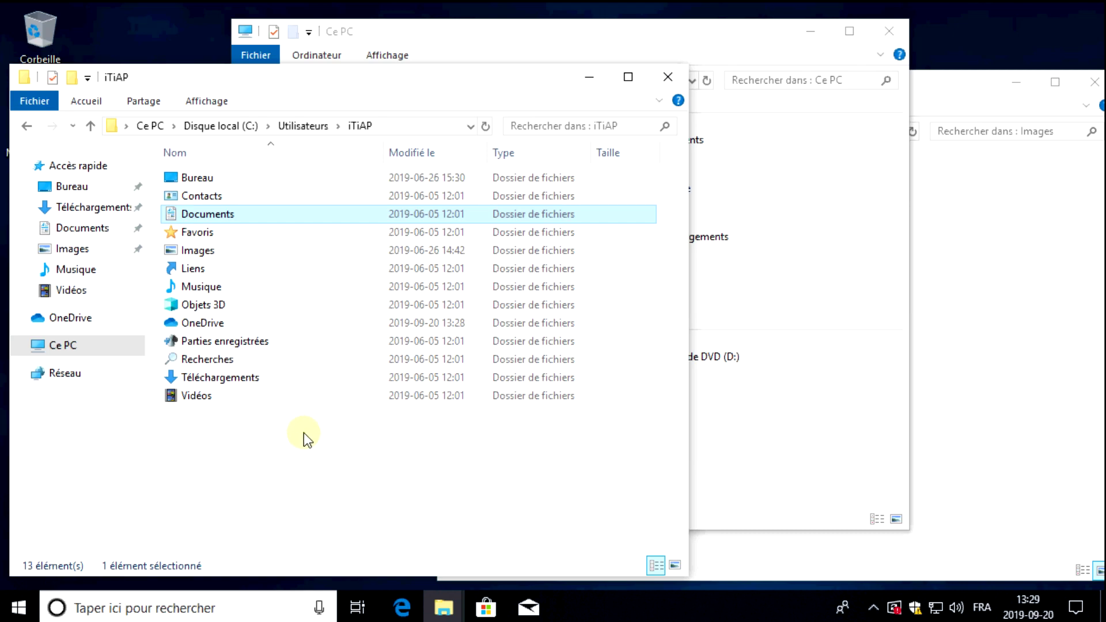
{"action": "mouse_move", "coordinate": [456, 610]}
{"action": "left_click", "coordinate": [526, 489]}
- Resize and reposition the iTiAP, Ce PC and Images windows to arrange them side by side across the screen
{"action": "mouse_move", "coordinate": [459, 81]}
{"action": "left_mouse_down"}
{"action": "mouse_move", "coordinate": [494, 54]}
{"action": "mouse_move", "coordinate": [471, 91]}
{"action": "left_mouse_up"}
{"action": "left_click_drag", "start_coordinate": [698, 221], "coordinate": [350, 229]}
{"action": "left_click_drag", "start_coordinate": [184, 93], "coordinate": [154, 69]}
{"action": "left_click_drag", "start_coordinate": [909, 281], "coordinate": [668, 280]}
{"action": "left_click", "coordinate": [686, 82]}
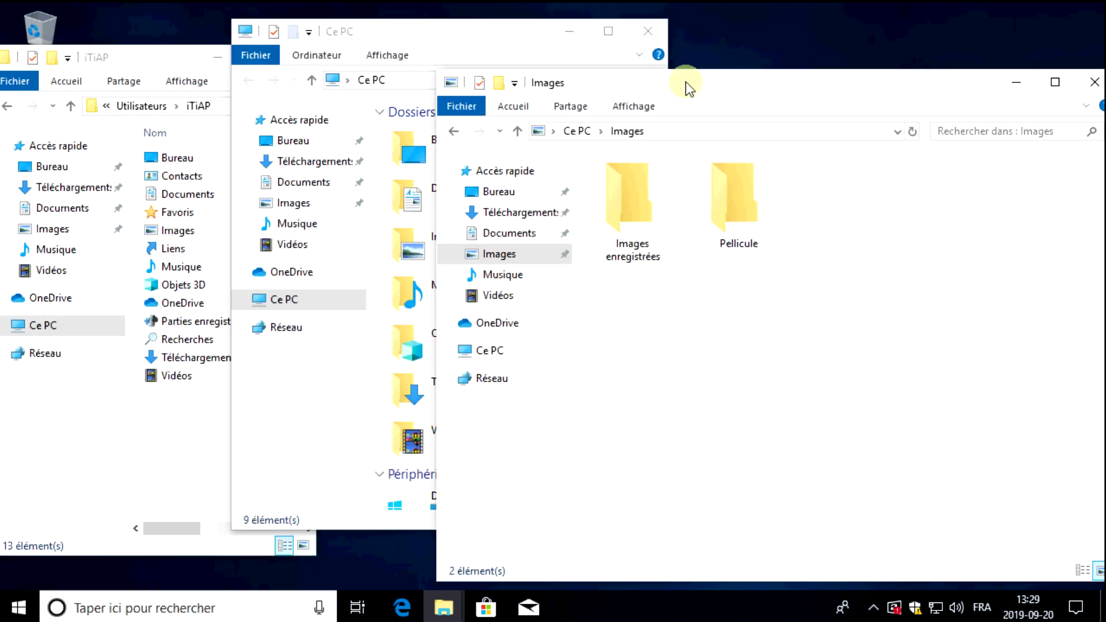
{"action": "left_click_drag", "start_coordinate": [435, 227], "coordinate": [636, 233]}
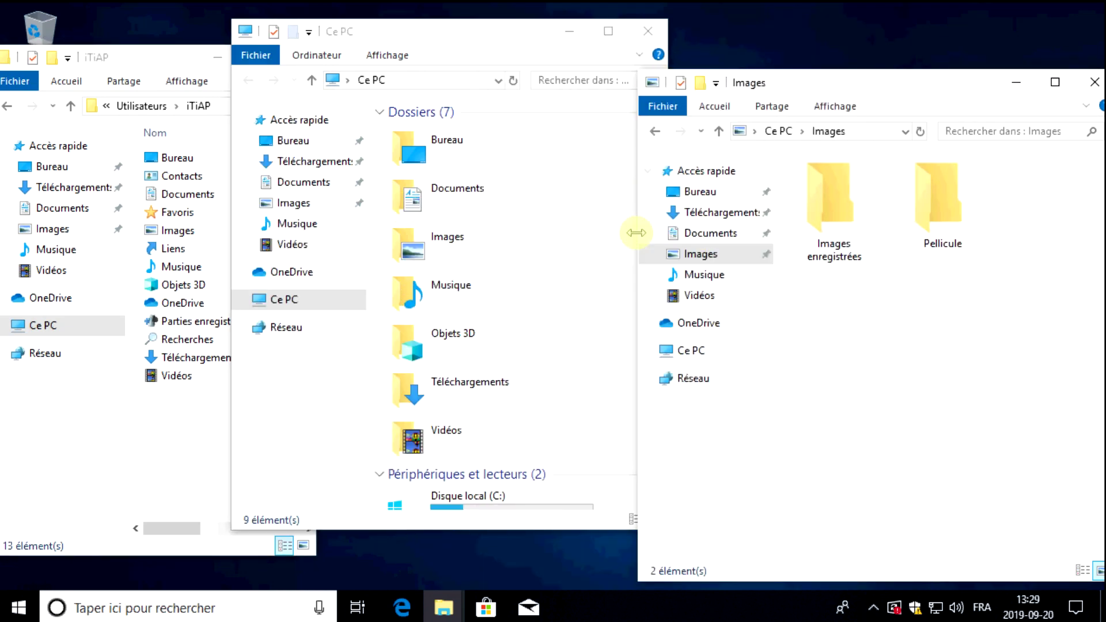
{"action": "left_click_drag", "start_coordinate": [932, 90], "coordinate": [887, 82]}
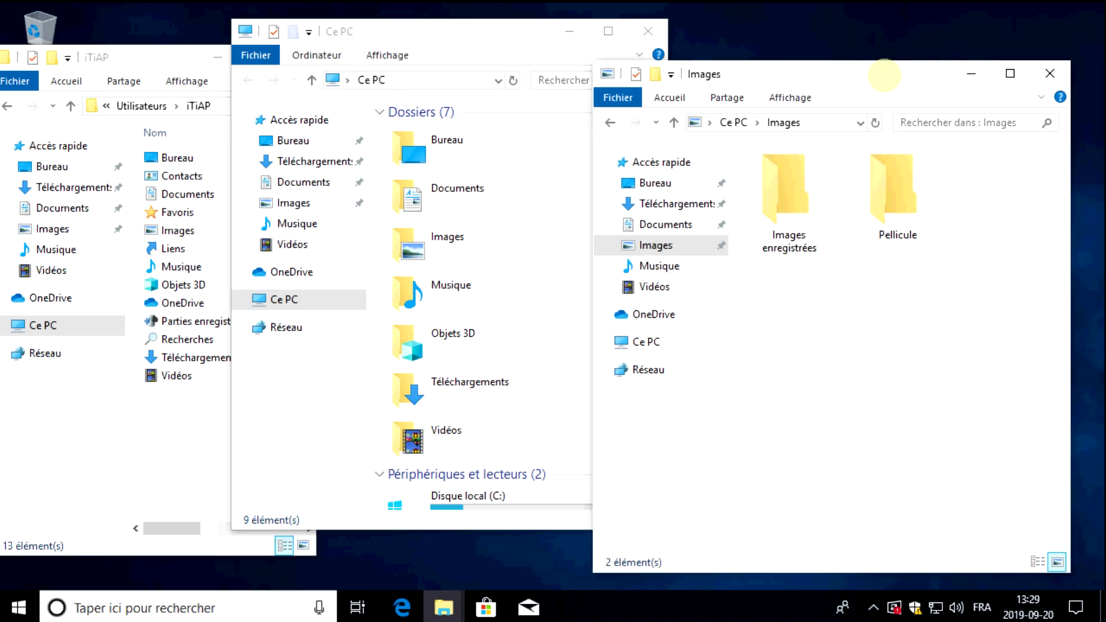
- Close the Images, Ce PC and iTiAP folder windows
{"action": "left_click", "coordinate": [1049, 75]}
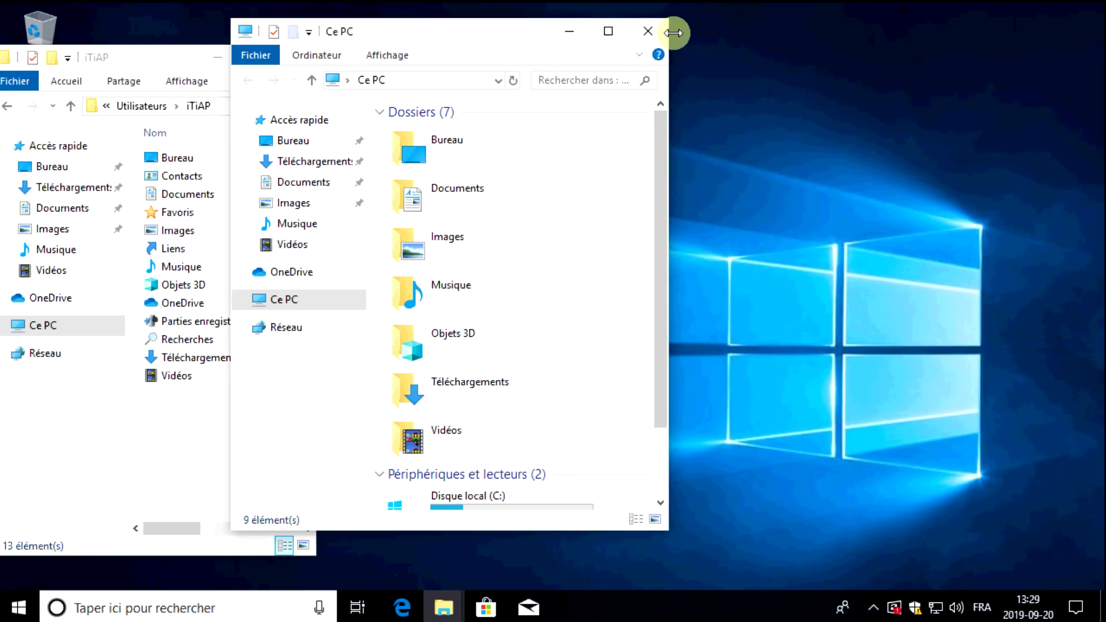
{"action": "left_click", "coordinate": [652, 31]}
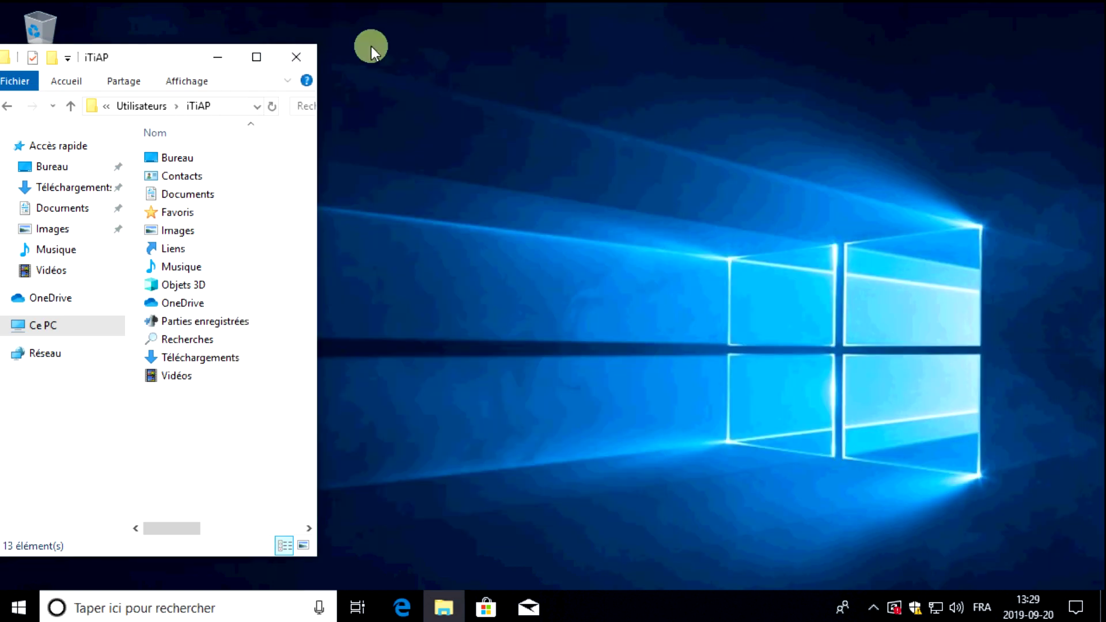
{"action": "left_click", "coordinate": [302, 56]}
- Open Microsoft Edge, maximise it, dismiss Google's privacy reminder and search for "clover windows"
{"action": "left_click", "coordinate": [404, 602]}
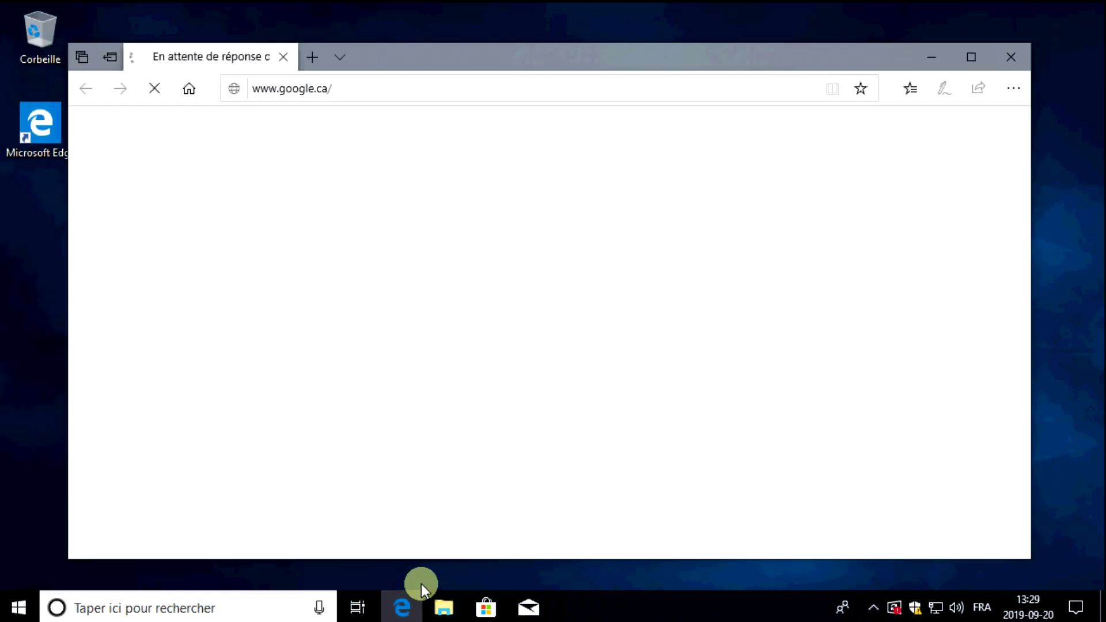
{"action": "double_click", "coordinate": [445, 49]}
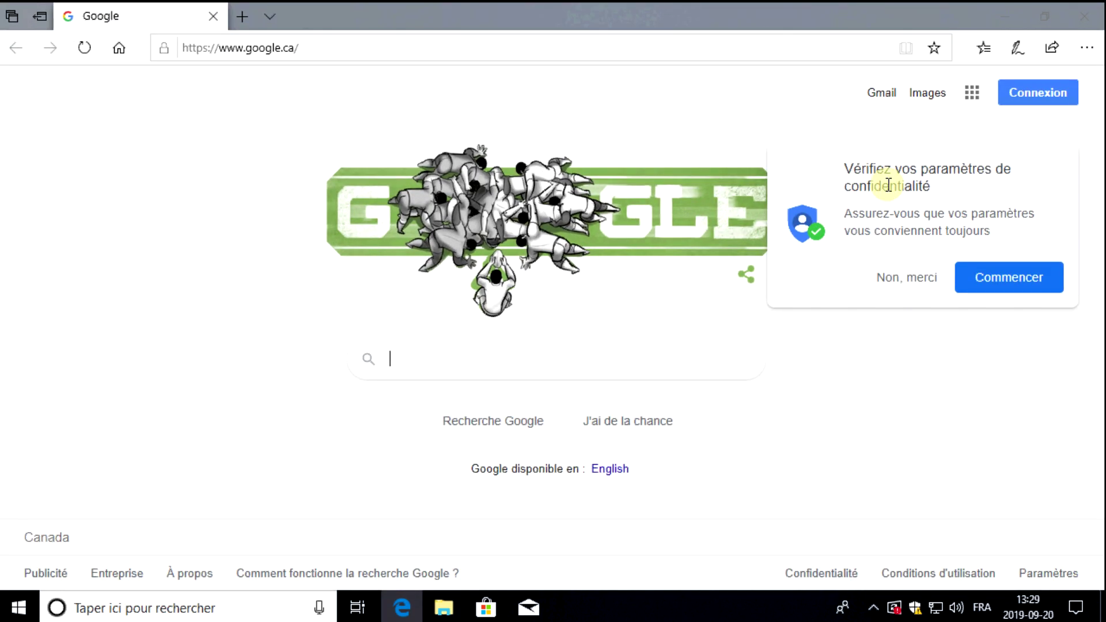
{"action": "left_click", "coordinate": [922, 291]}
{"action": "left_click", "coordinate": [480, 350]}
{"action": "type", "text": "clo"}
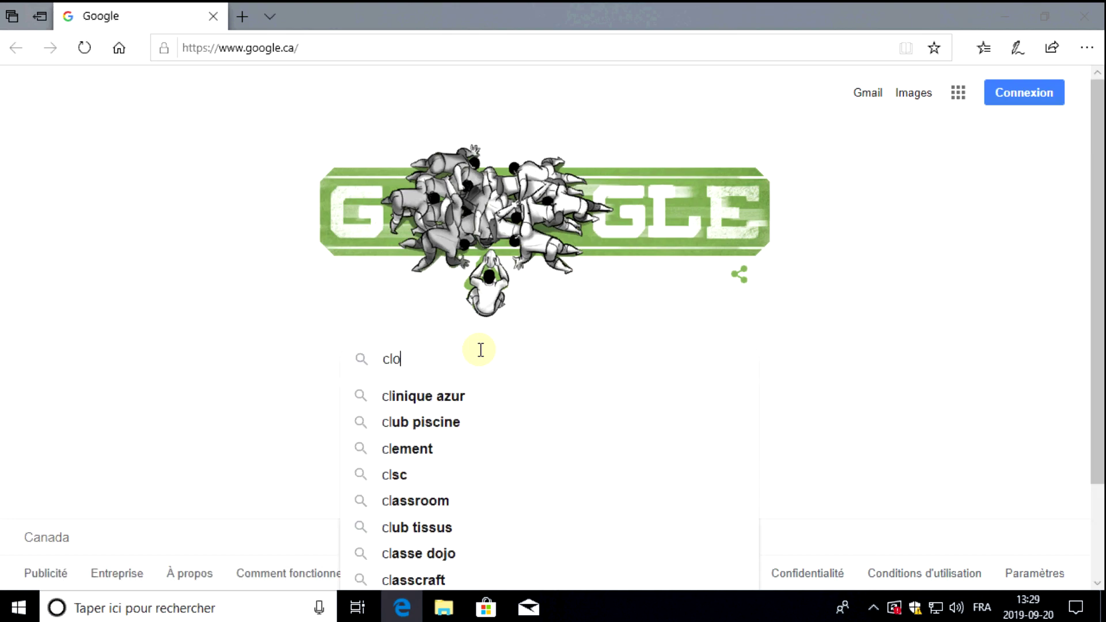
{"action": "type", "text": "ver windows"}
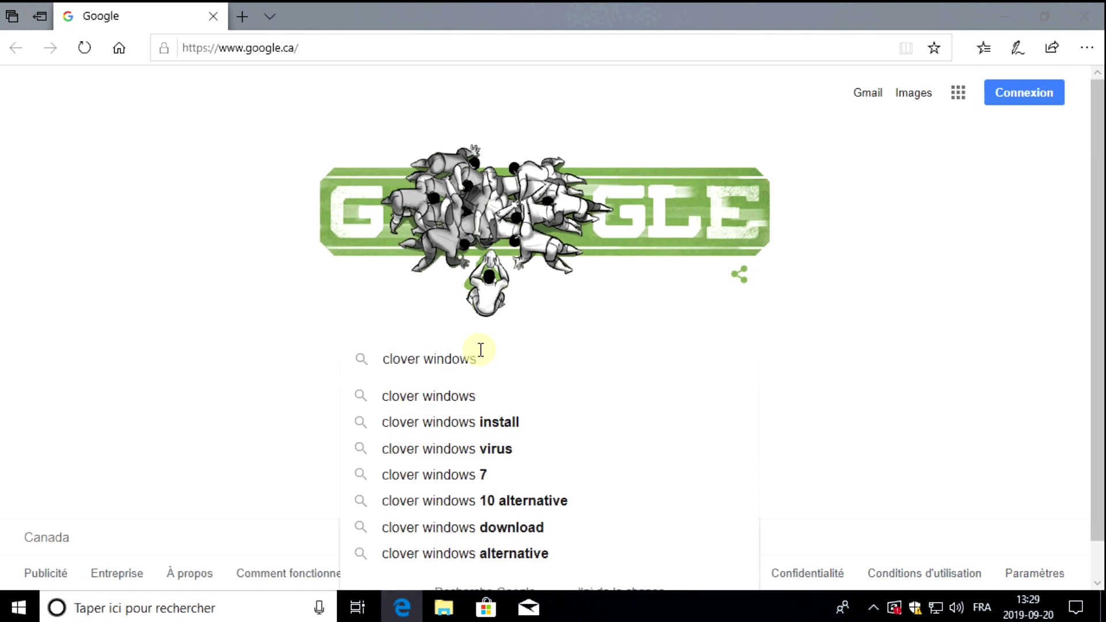
{"action": "key", "text": "Return"}
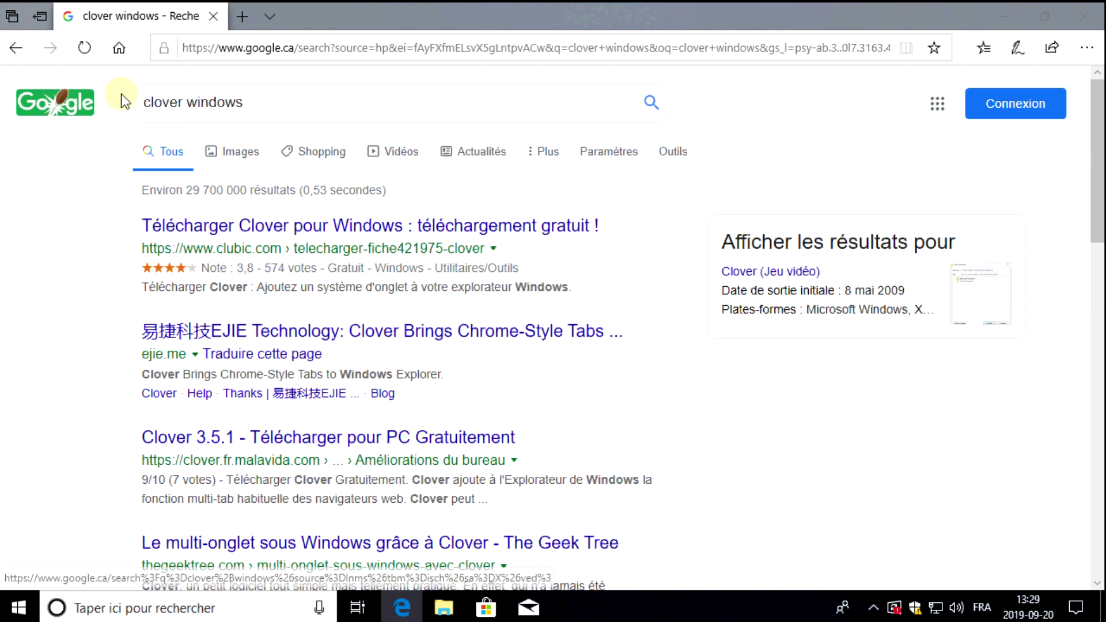
- Open the EJIE Technology result and review the Clover 3 version, requirements and languages on its page
{"action": "left_click_drag", "start_coordinate": [278, 99], "coordinate": [116, 99]}
{"action": "left_click", "coordinate": [283, 101]}
{"action": "left_click", "coordinate": [650, 407]}
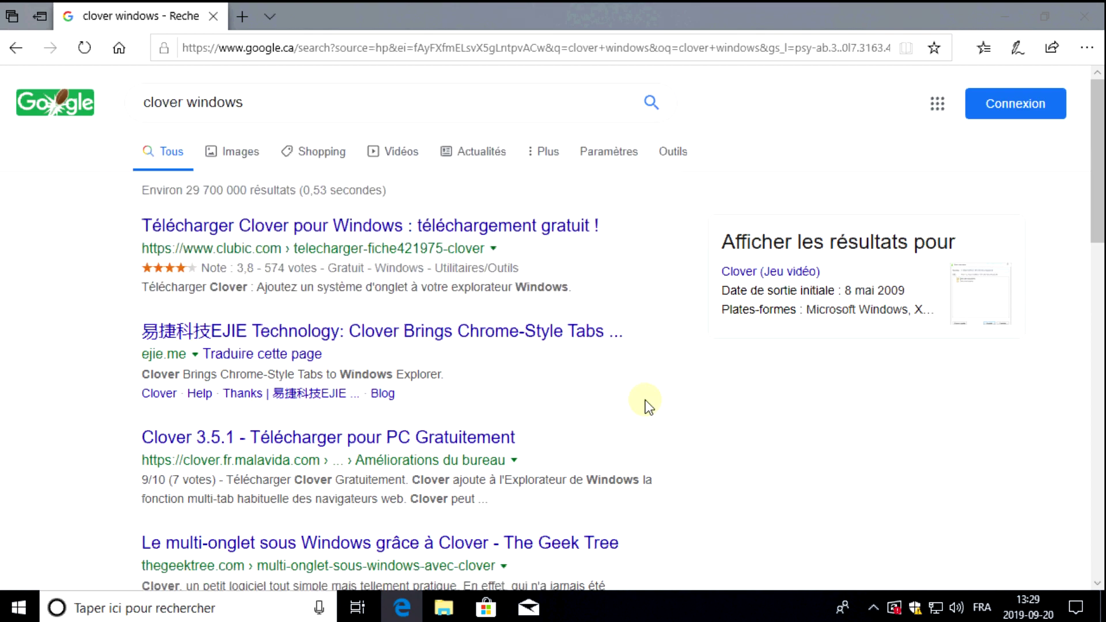
{"action": "left_click", "coordinate": [293, 339]}
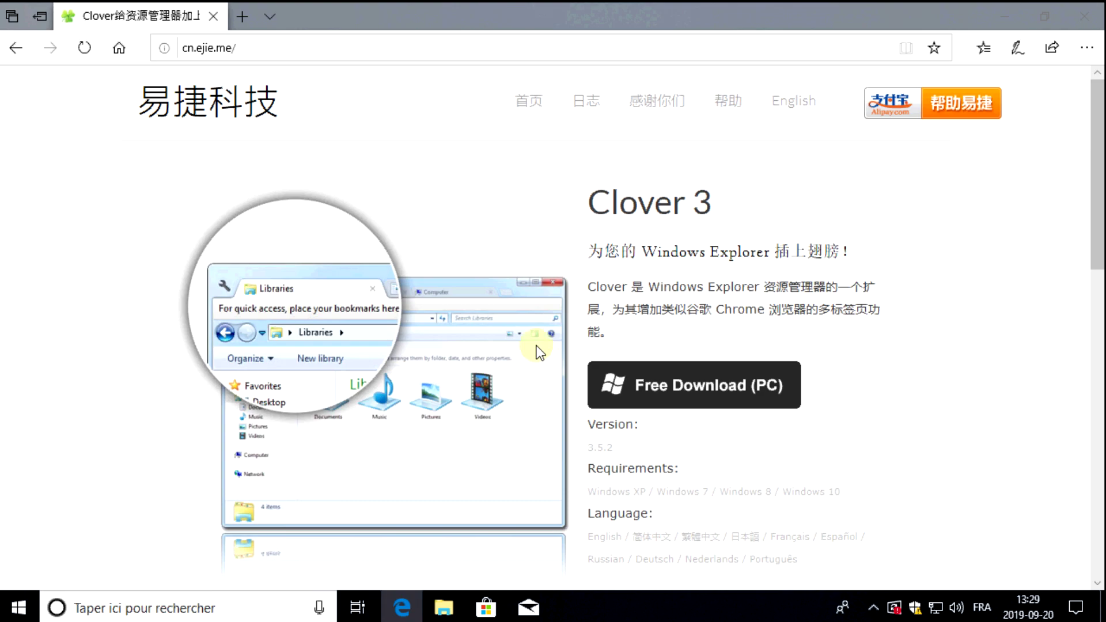
{"action": "scroll", "coordinate": [731, 221], "scroll_direction": "down", "scroll_amount": 3}
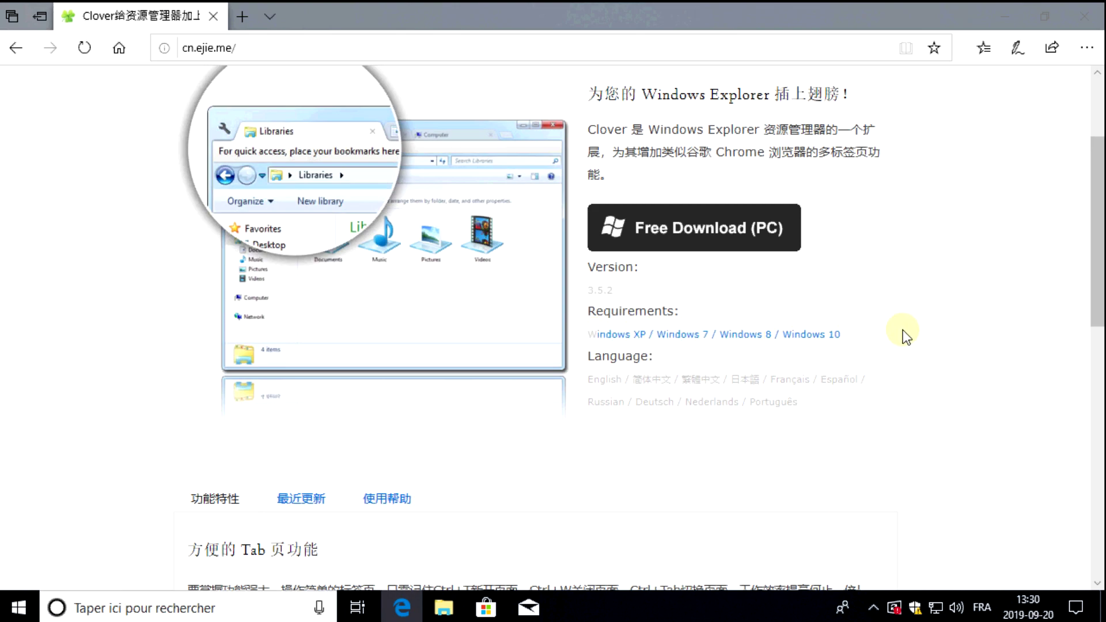
{"action": "scroll", "coordinate": [343, 243], "scroll_direction": "up", "scroll_amount": 1}
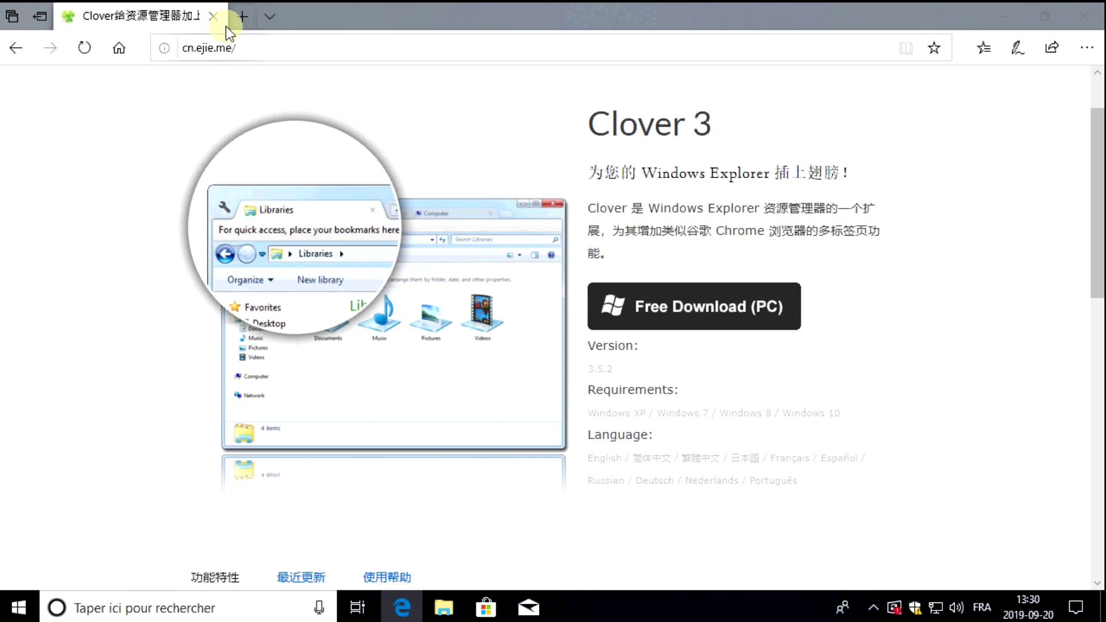
- Open two blank browser tabs beside the Clover page and close them again
{"action": "left_click", "coordinate": [240, 18]}
{"action": "left_click", "coordinate": [414, 16]}
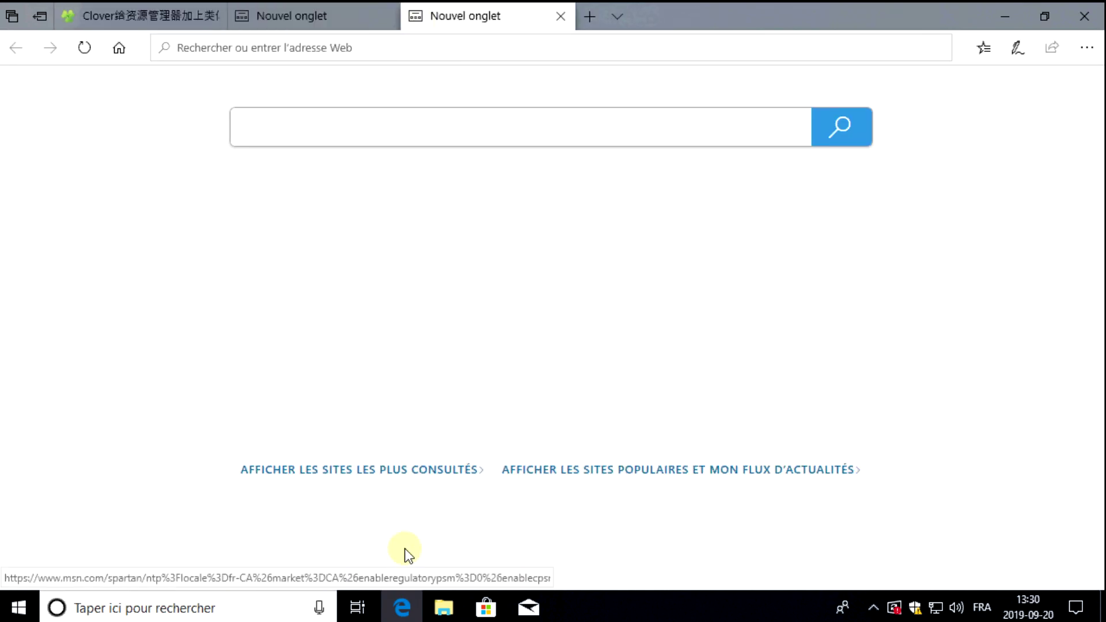
{"action": "left_click", "coordinate": [401, 608]}
{"action": "left_click", "coordinate": [402, 608]}
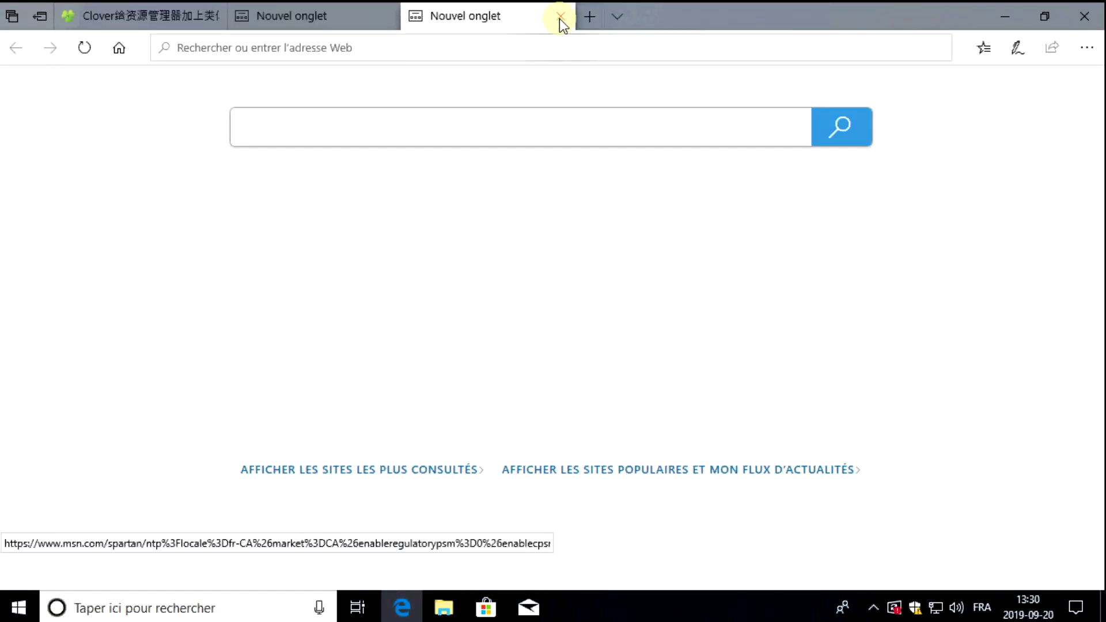
{"action": "left_click", "coordinate": [559, 18]}
{"action": "left_click", "coordinate": [386, 19]}
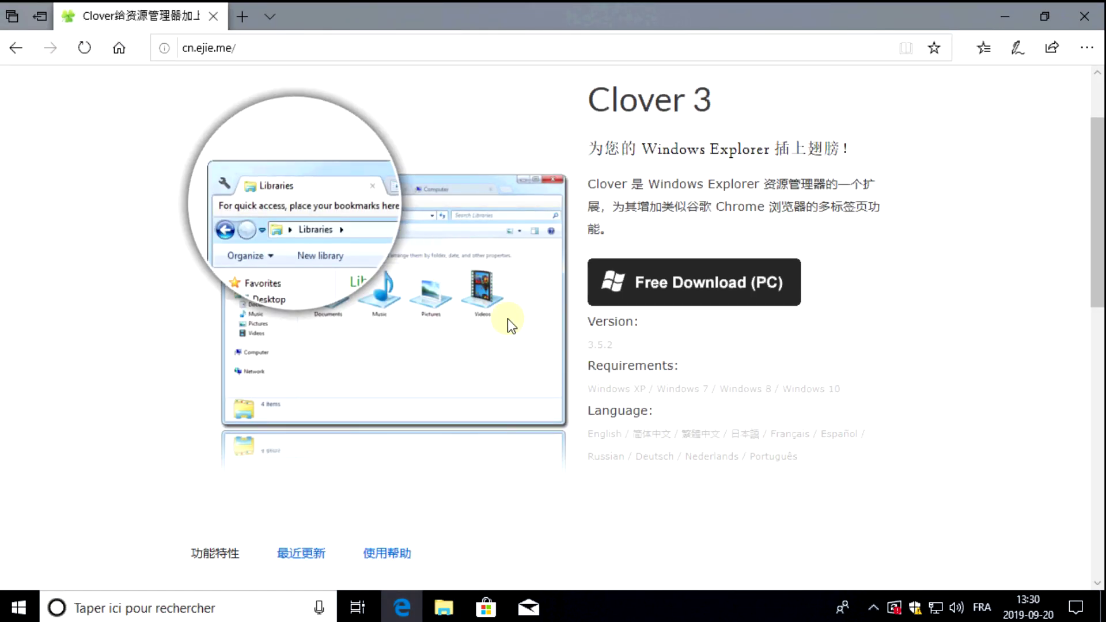
{"action": "scroll", "coordinate": [507, 319], "scroll_direction": "down", "scroll_amount": 2}
{"action": "left_click", "coordinate": [657, 227]}
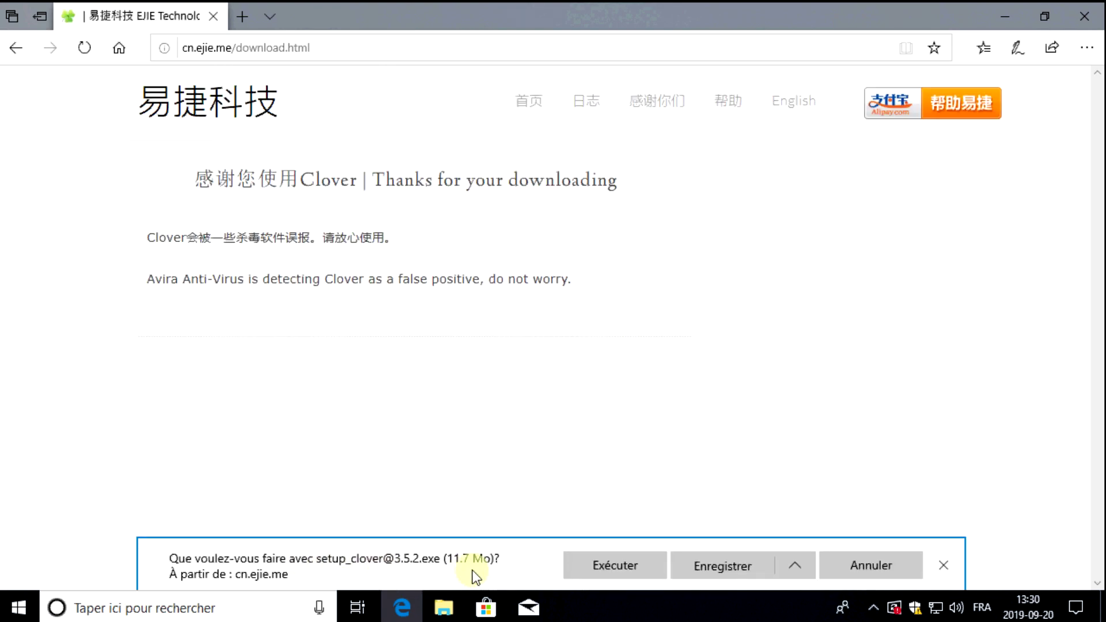
{"action": "left_click", "coordinate": [611, 566]}
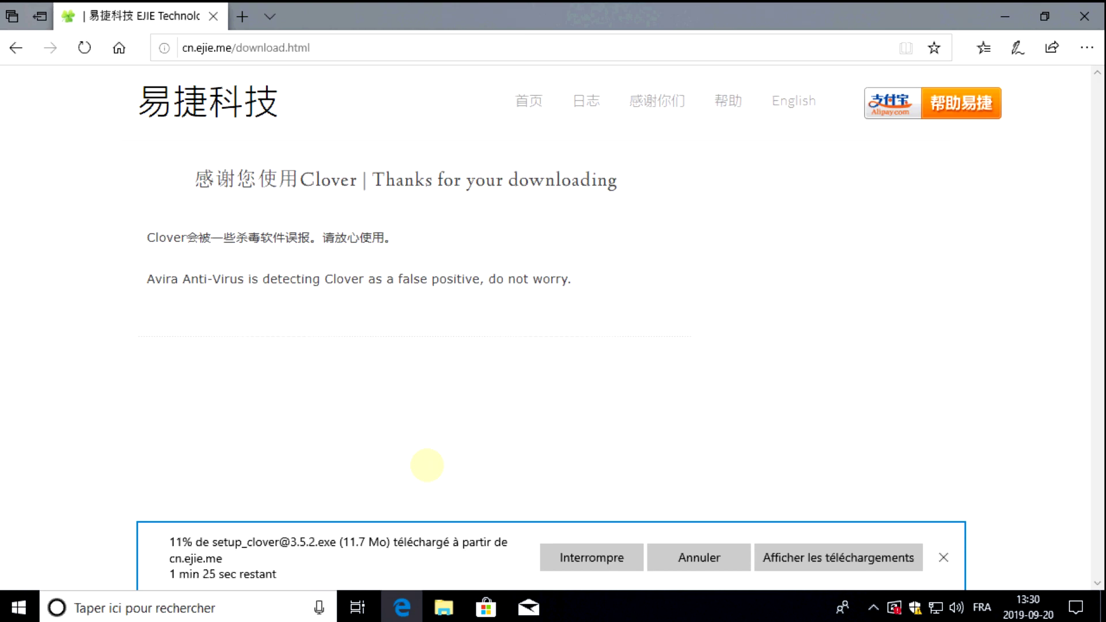
- Go to google.ca, search for "clover windows download" and look through the alternative download sites
{"action": "left_click", "coordinate": [274, 47]}
{"action": "type", "text": "google.ca"}
{"action": "key", "text": "Return"}
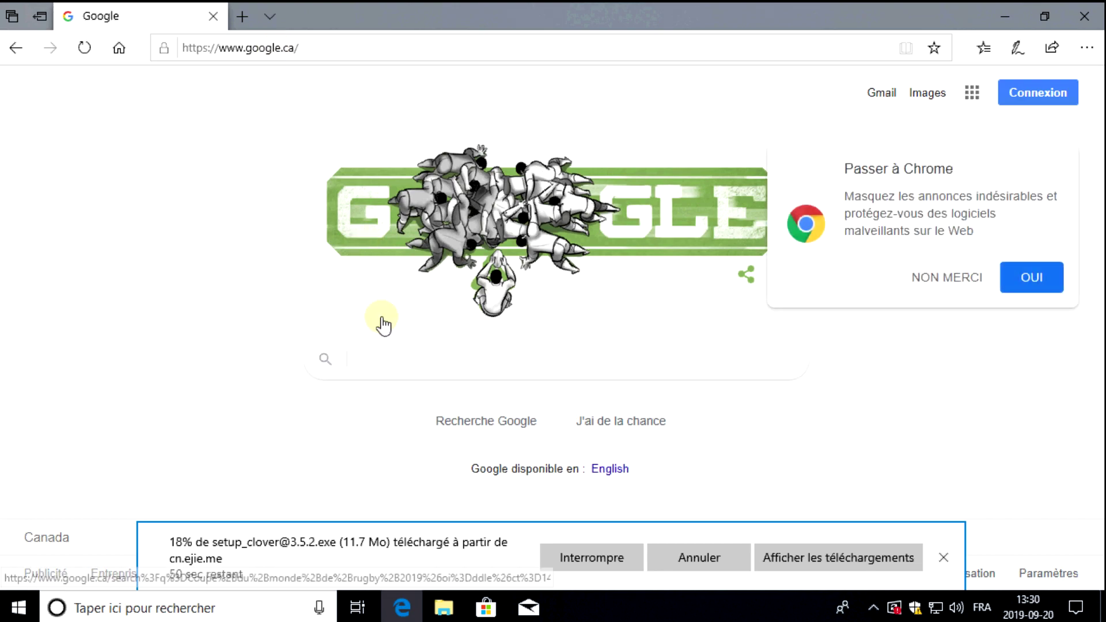
{"action": "type", "text": "clover"}
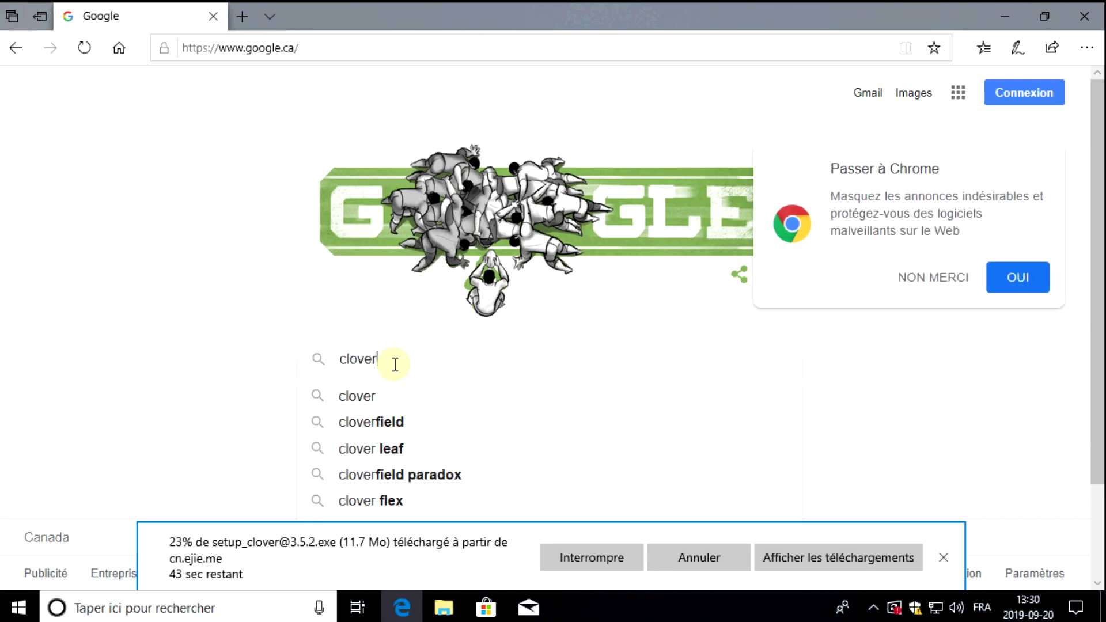
{"action": "type", "text": " windows download"}
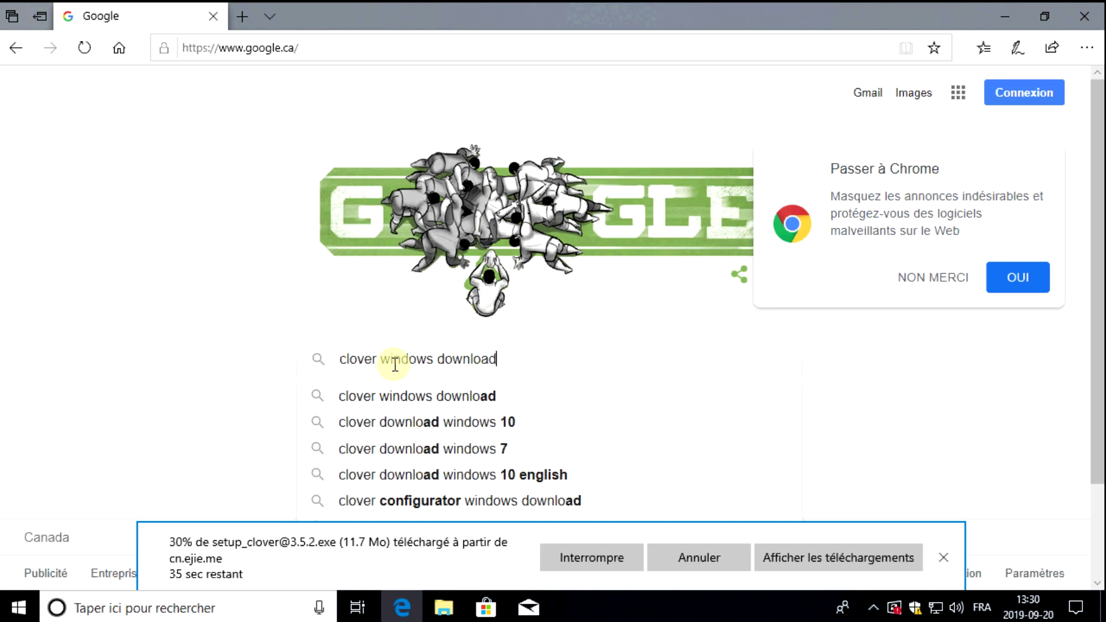
{"action": "key", "text": "Return"}
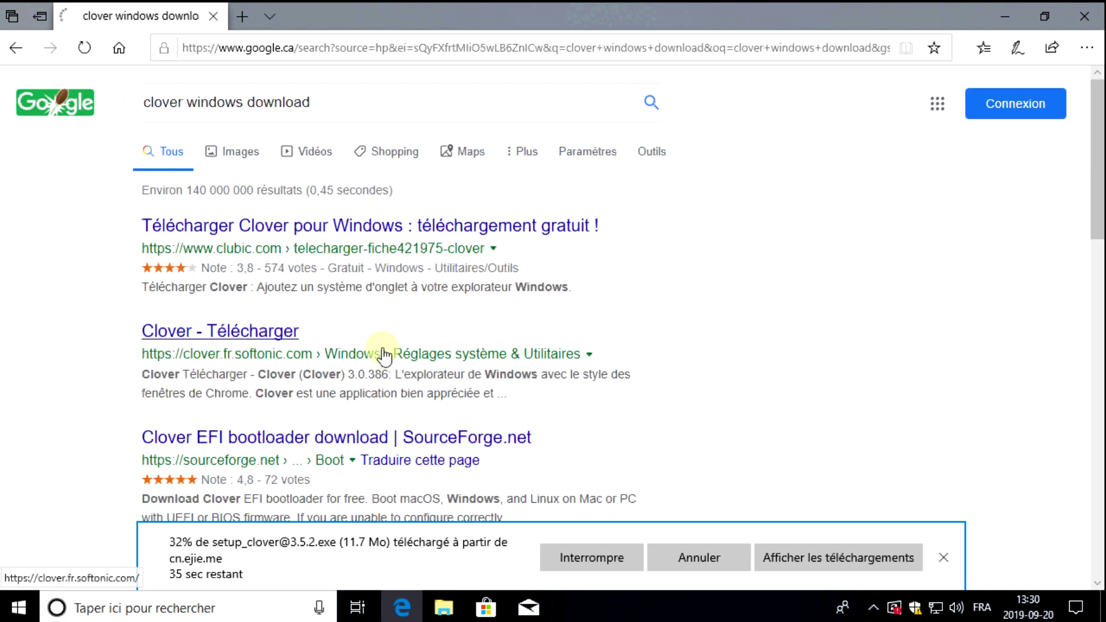
{"action": "scroll", "coordinate": [327, 242], "scroll_direction": "down", "scroll_amount": 2}
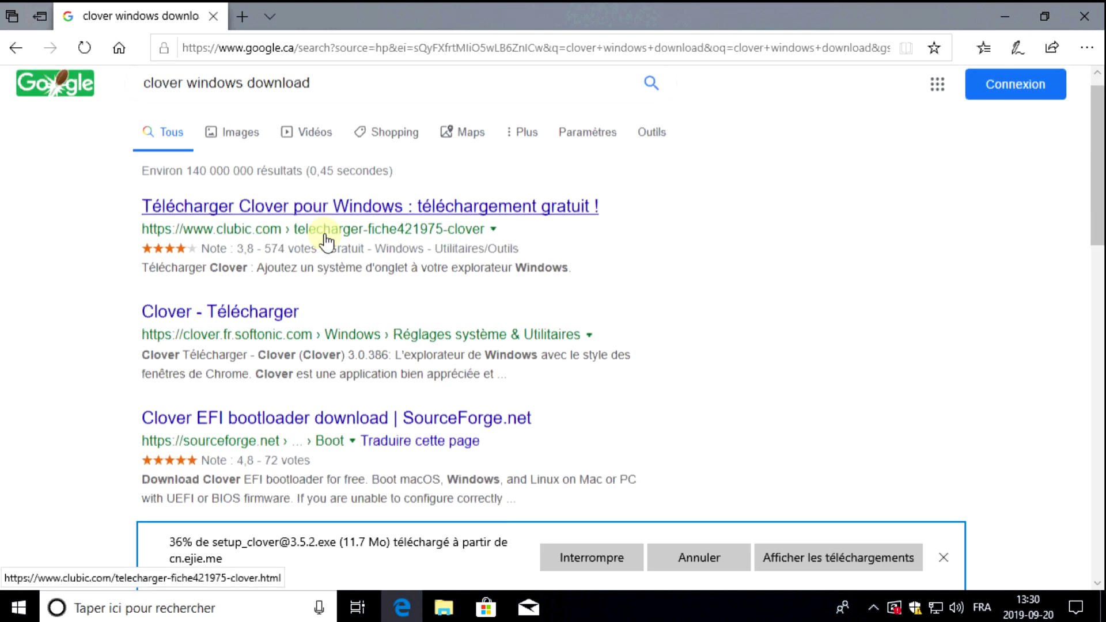
{"action": "scroll", "coordinate": [536, 307], "scroll_direction": "down", "scroll_amount": 3}
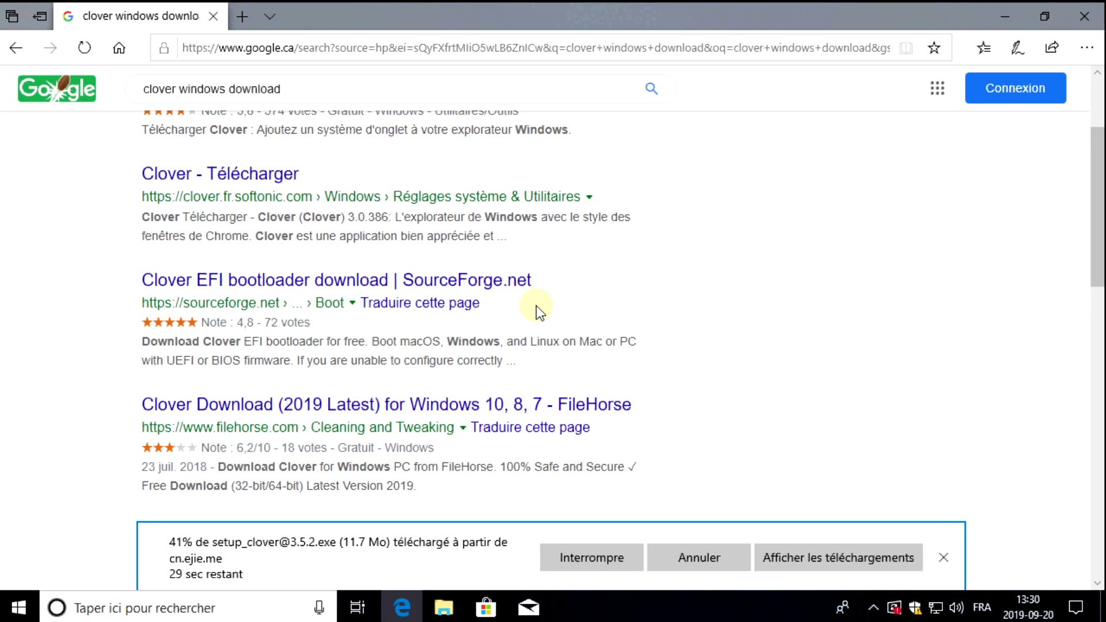
{"action": "scroll", "coordinate": [521, 461], "scroll_direction": "up", "scroll_amount": 4}
{"action": "scroll", "coordinate": [543, 345], "scroll_direction": "down", "scroll_amount": 4}
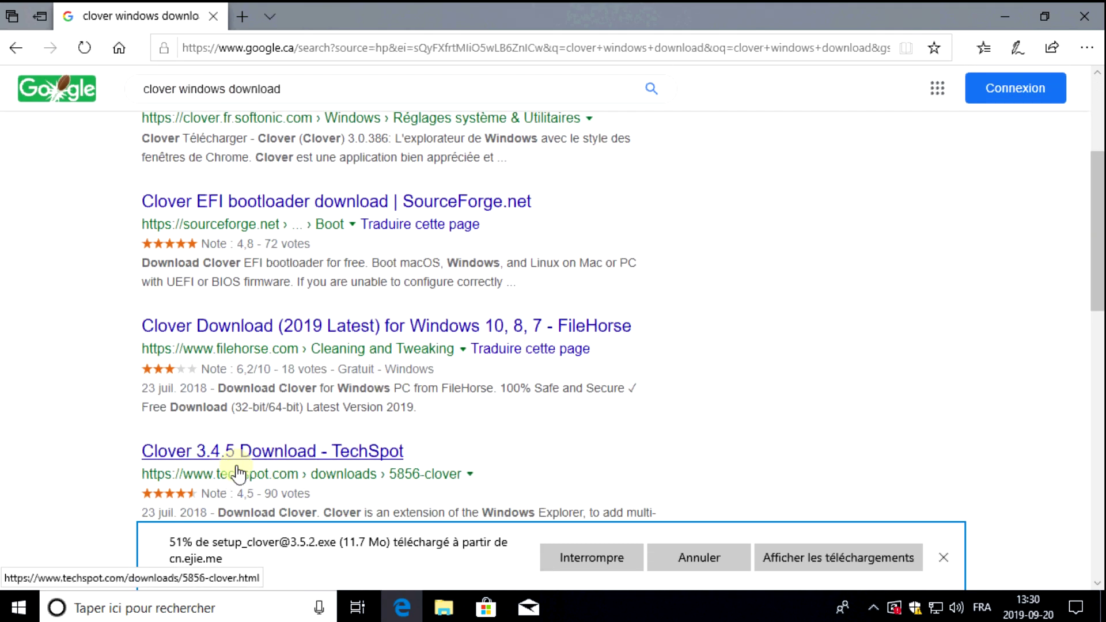
{"action": "scroll", "coordinate": [175, 474], "scroll_direction": "down", "scroll_amount": 2}
{"action": "scroll", "coordinate": [714, 380], "scroll_direction": "up", "scroll_amount": 5}
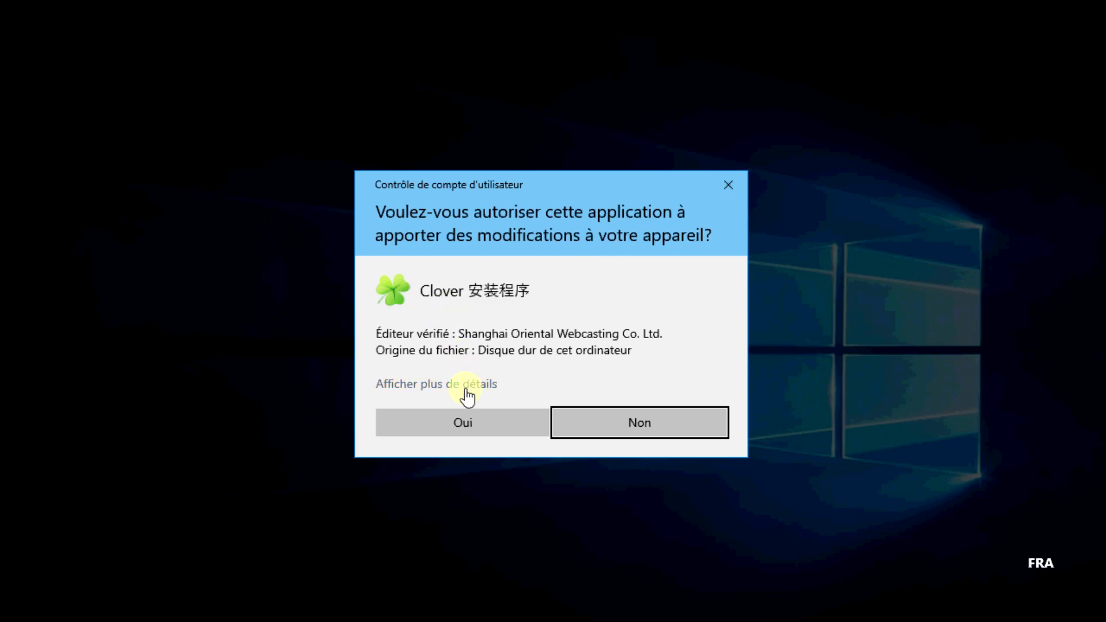
- Show the details of the account control request, authorise the Clover installer and close the browser
{"action": "left_click", "coordinate": [466, 390]}
{"action": "left_click", "coordinate": [462, 502]}
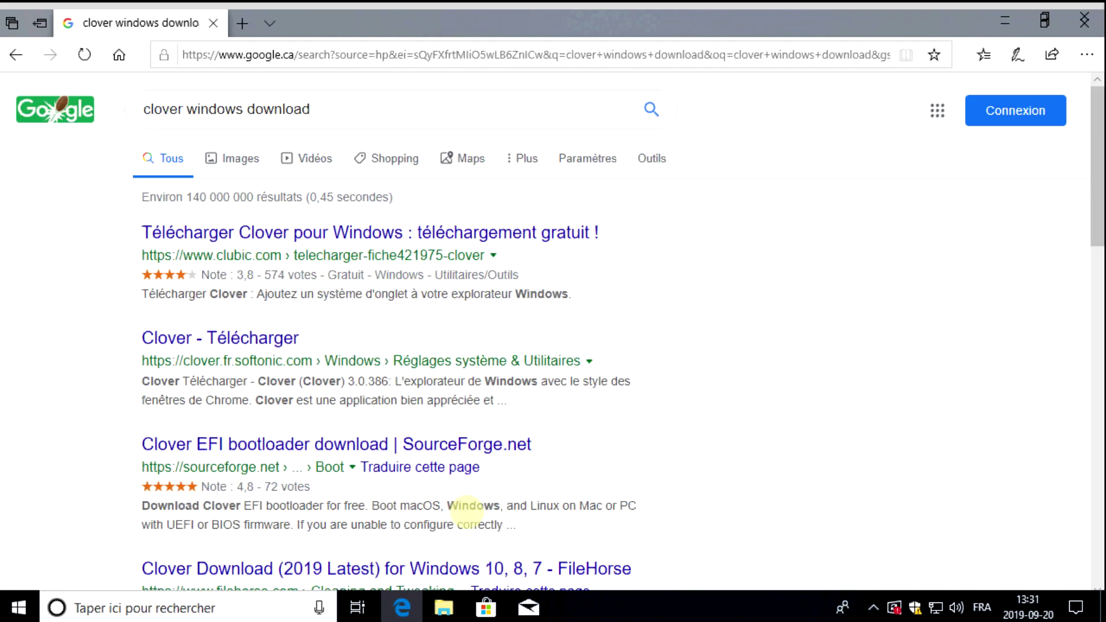
{"action": "left_click", "coordinate": [1082, 16]}
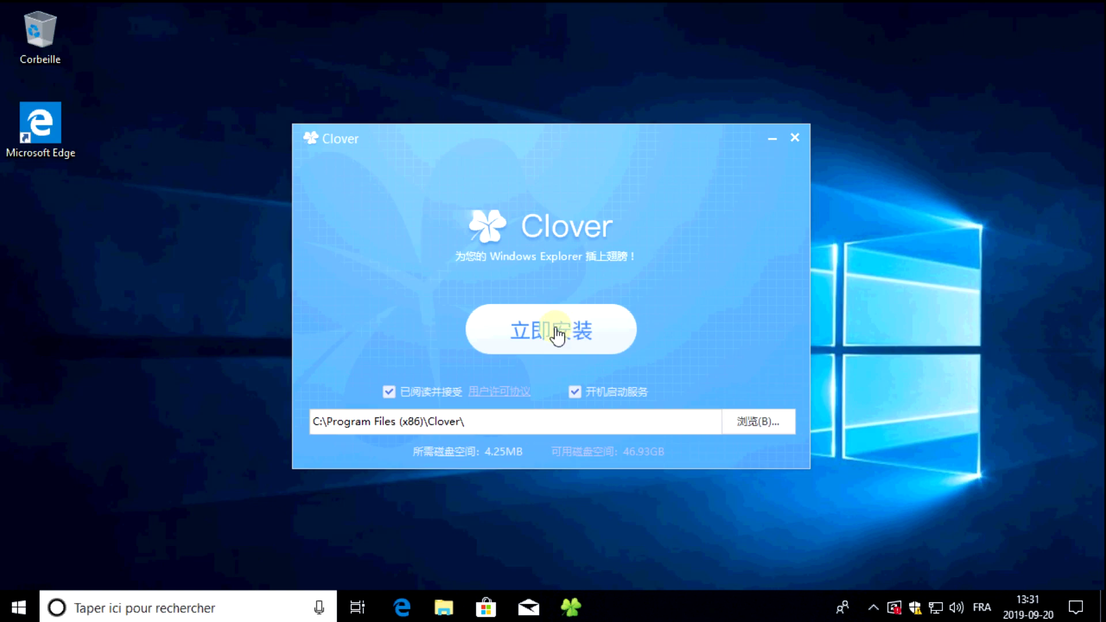
- Clear the licence-acceptance and startup-service checkboxes, install Clover in C:\Program Files (x86)\Clover\ and close the installer
{"action": "left_click", "coordinate": [451, 393]}
{"action": "left_click", "coordinate": [579, 391]}
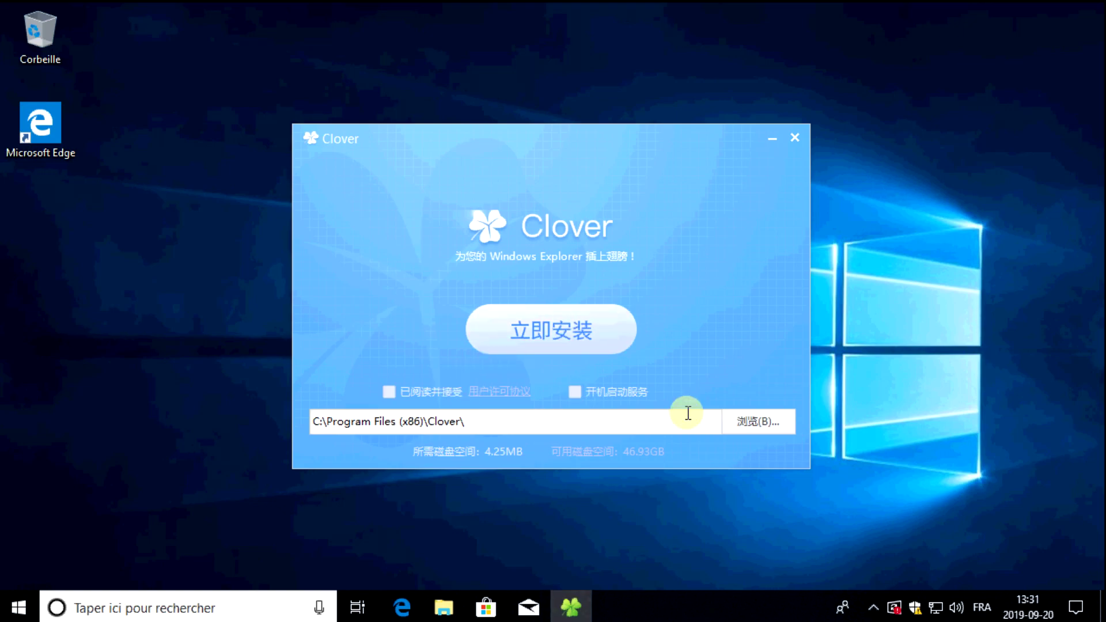
{"action": "left_click", "coordinate": [549, 333]}
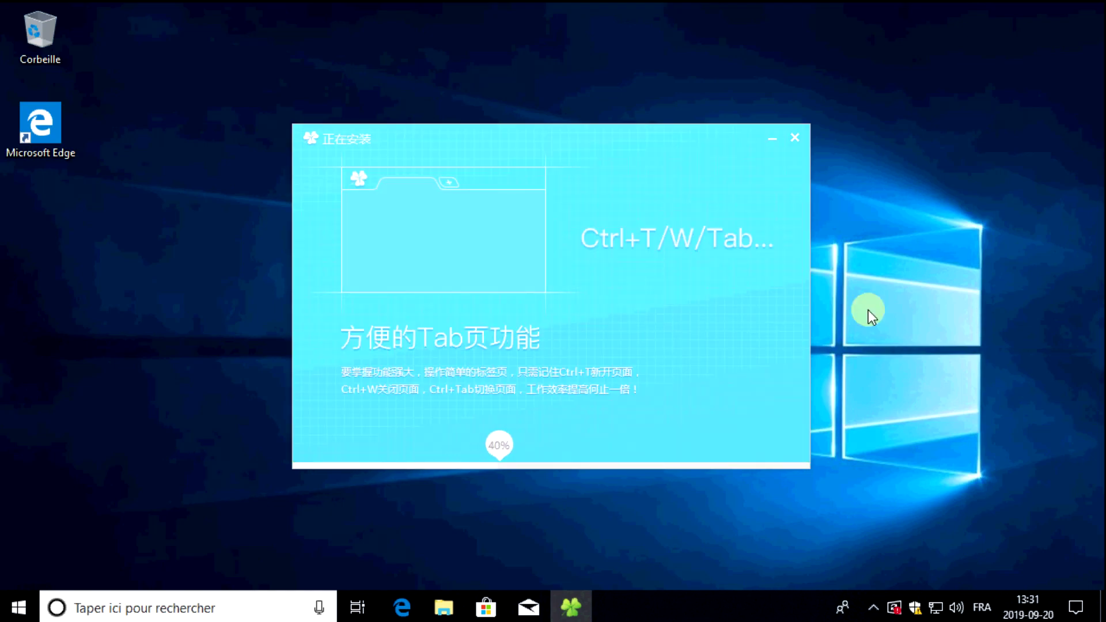
{"action": "left_click", "coordinate": [797, 138]}
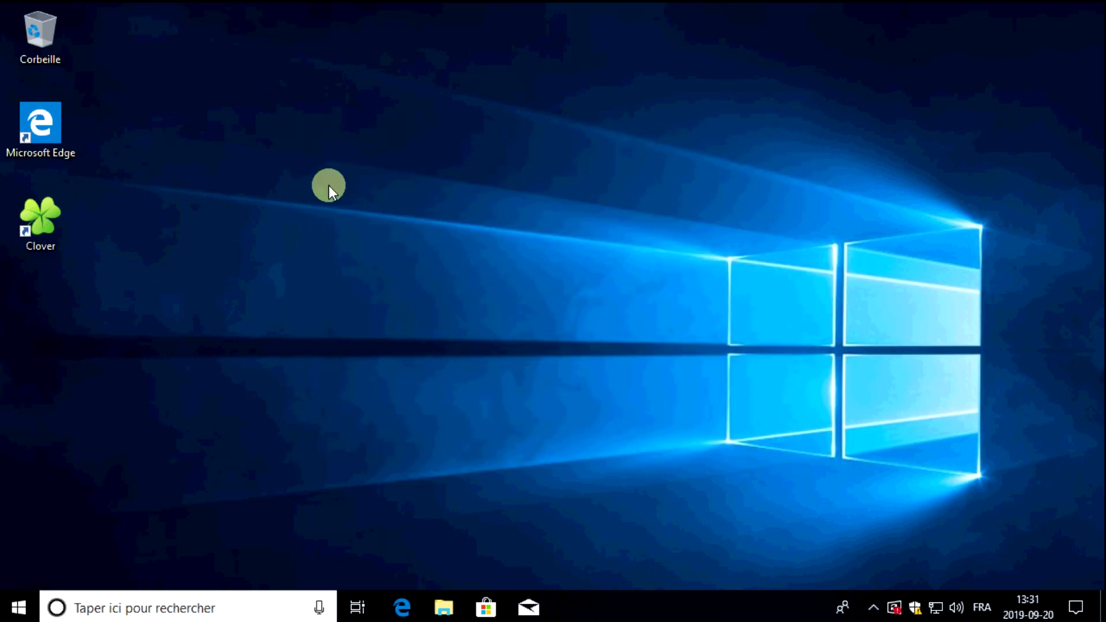
- Launch Clover from the desktop, move its window clear of the desktop icons and look through the Ordinateur, Affichage and Fichier commands
{"action": "left_click", "coordinate": [40, 238]}
{"action": "double_click", "coordinate": [37, 215]}
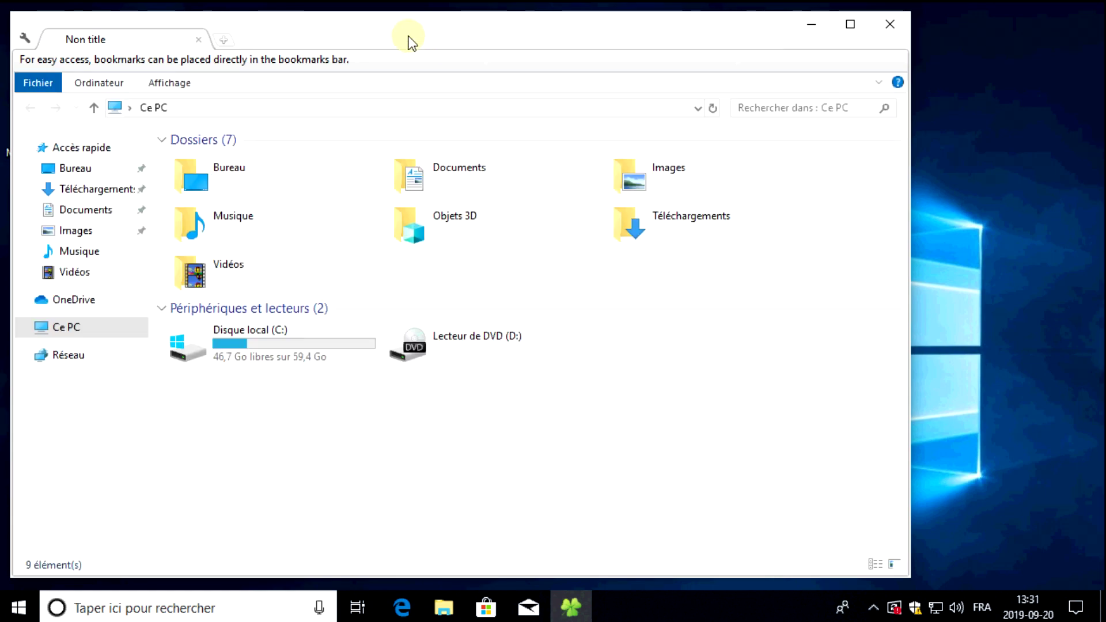
{"action": "left_click_drag", "start_coordinate": [408, 41], "coordinate": [508, 38]}
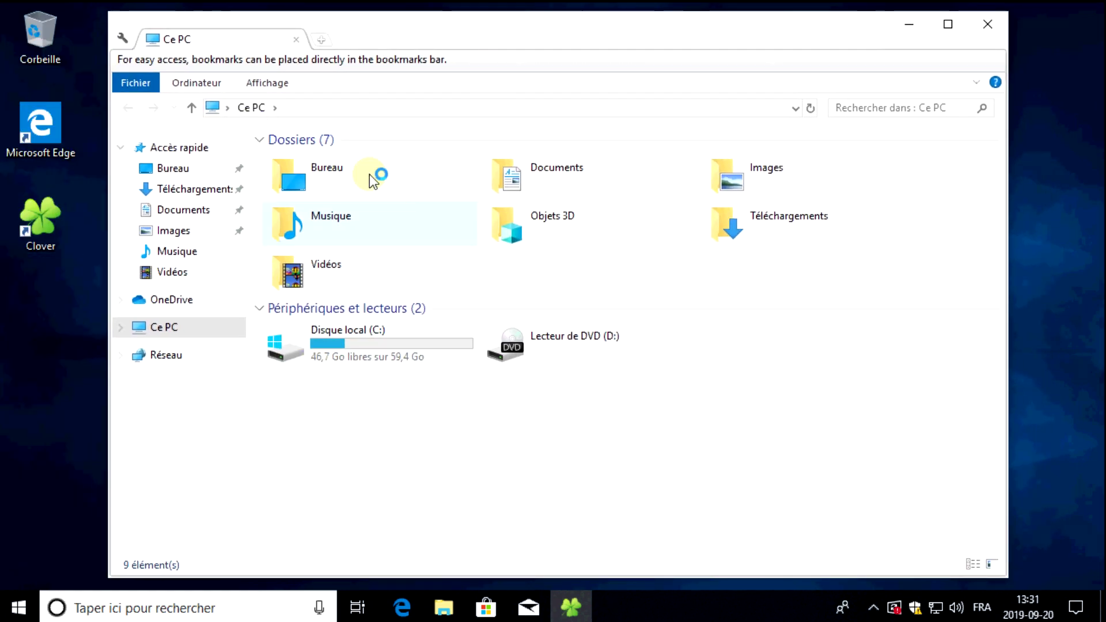
{"action": "left_click", "coordinate": [196, 83]}
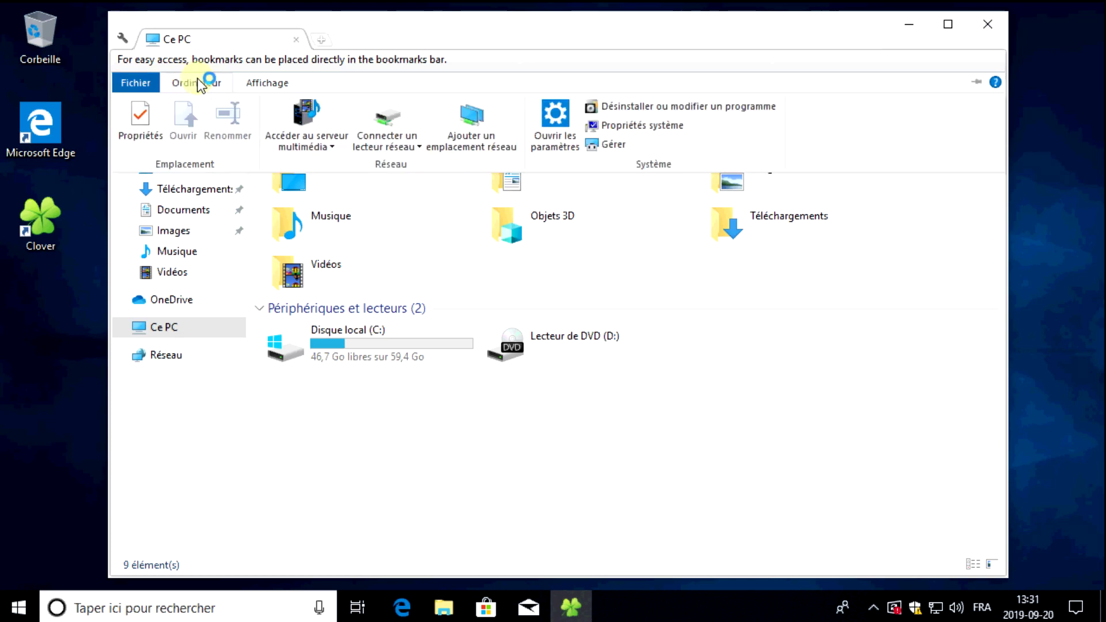
{"action": "left_click", "coordinate": [257, 82]}
{"action": "left_click", "coordinate": [135, 83]}
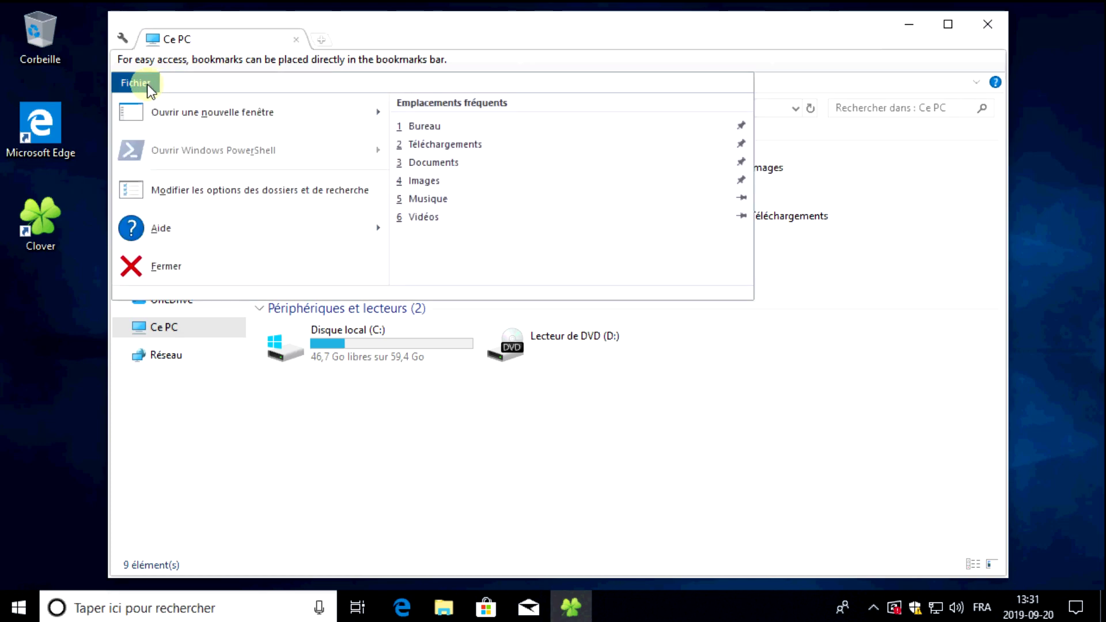
{"action": "left_click", "coordinate": [139, 81]}
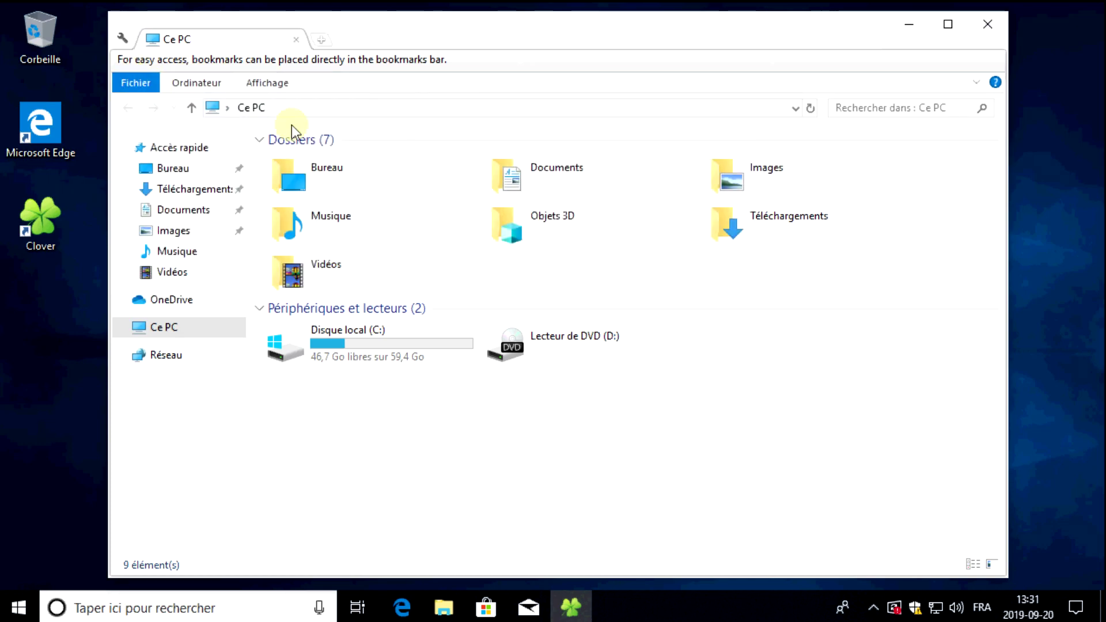
- Open a new Explorer window as a second tab and add a third Ce PC tab
{"action": "left_click", "coordinate": [141, 82]}
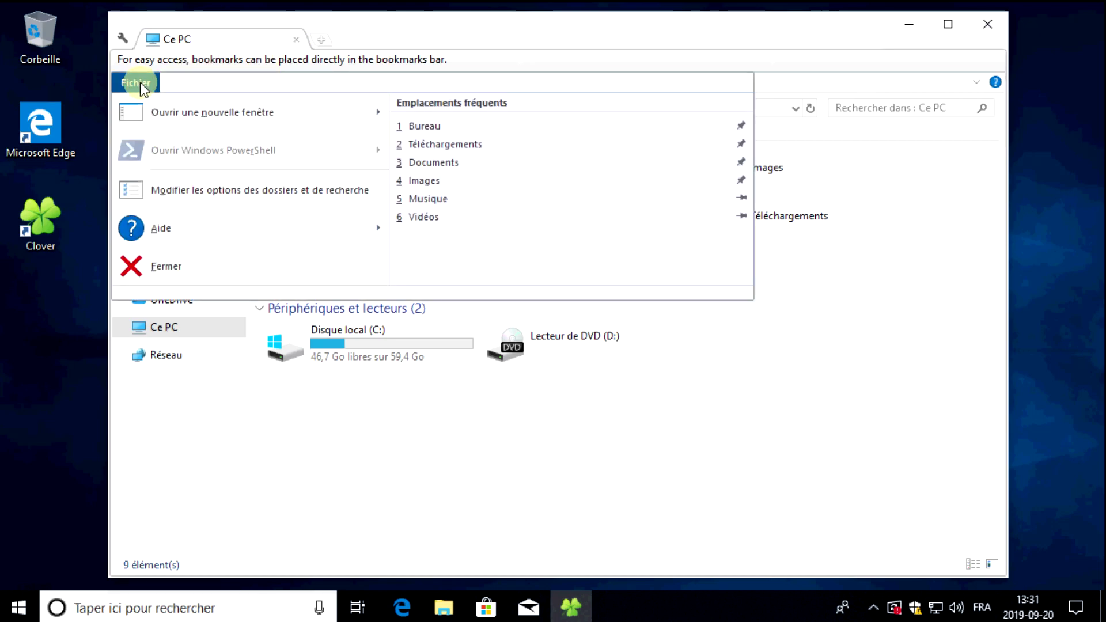
{"action": "left_click", "coordinate": [185, 112]}
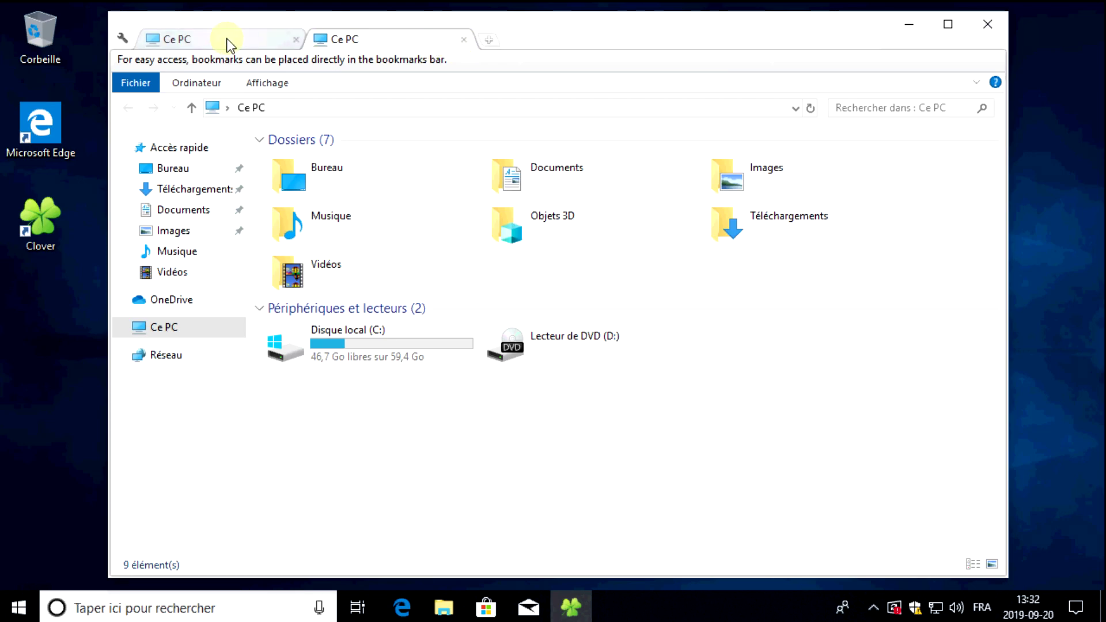
{"action": "left_click", "coordinate": [488, 41]}
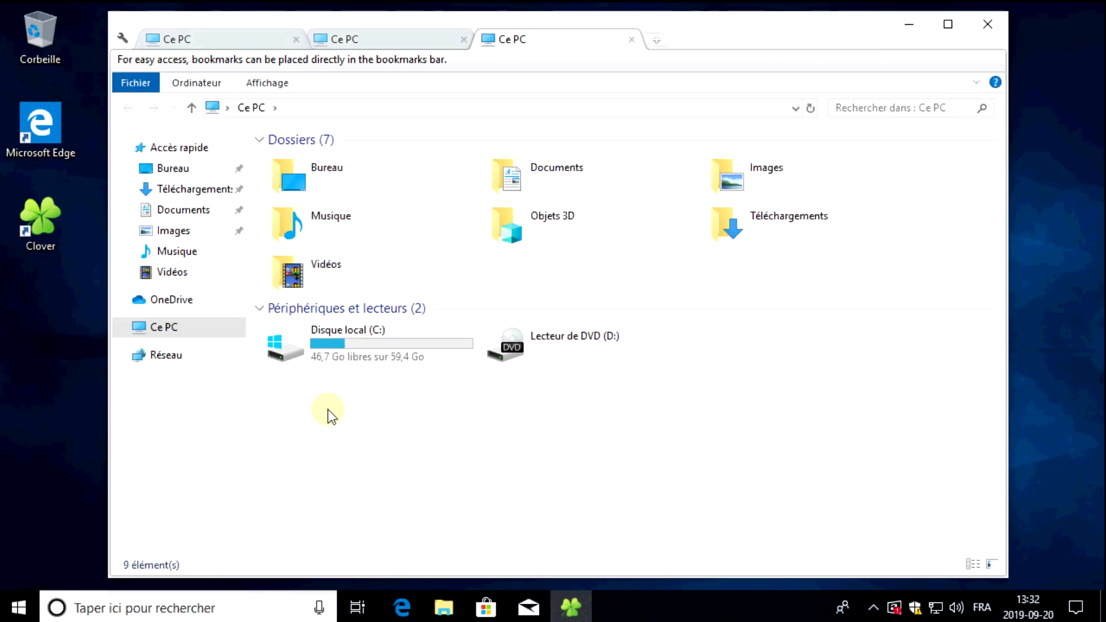
- In the third tab, browse through Disque local (C:), Utilisateurs and iTiAP to the Images folder
{"action": "double_click", "coordinate": [314, 346]}
{"action": "left_click", "coordinate": [321, 220]}
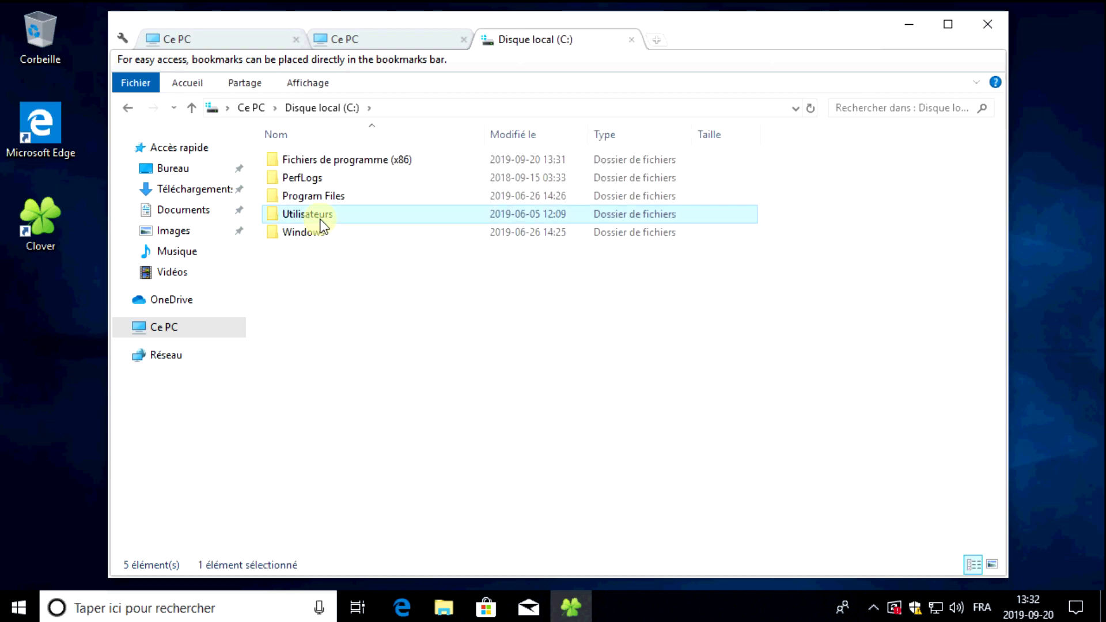
{"action": "double_click", "coordinate": [321, 217]}
{"action": "double_click", "coordinate": [314, 162]}
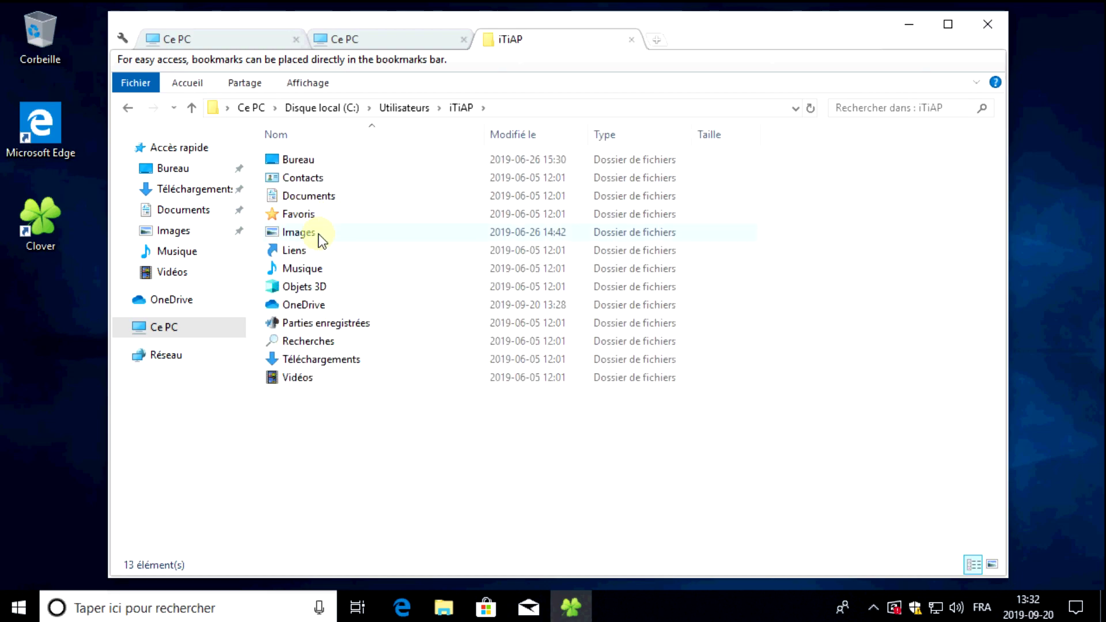
{"action": "double_click", "coordinate": [300, 233]}
- Show the Musique folder in the second tab and the Téléchargements folder in the first tab
{"action": "left_click", "coordinate": [391, 38]}
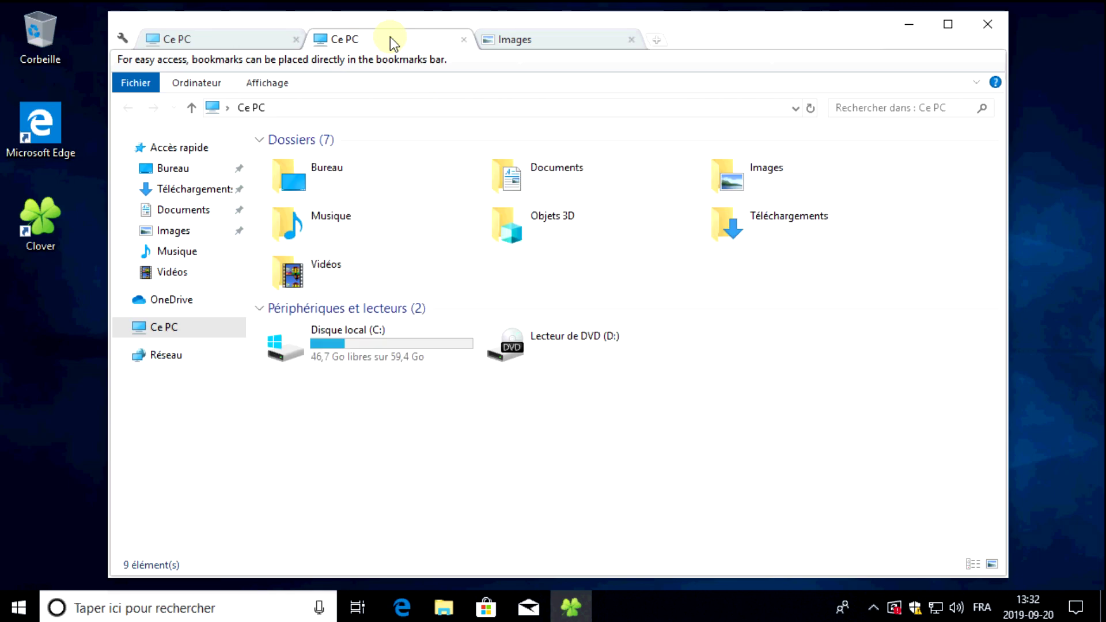
{"action": "double_click", "coordinate": [337, 220]}
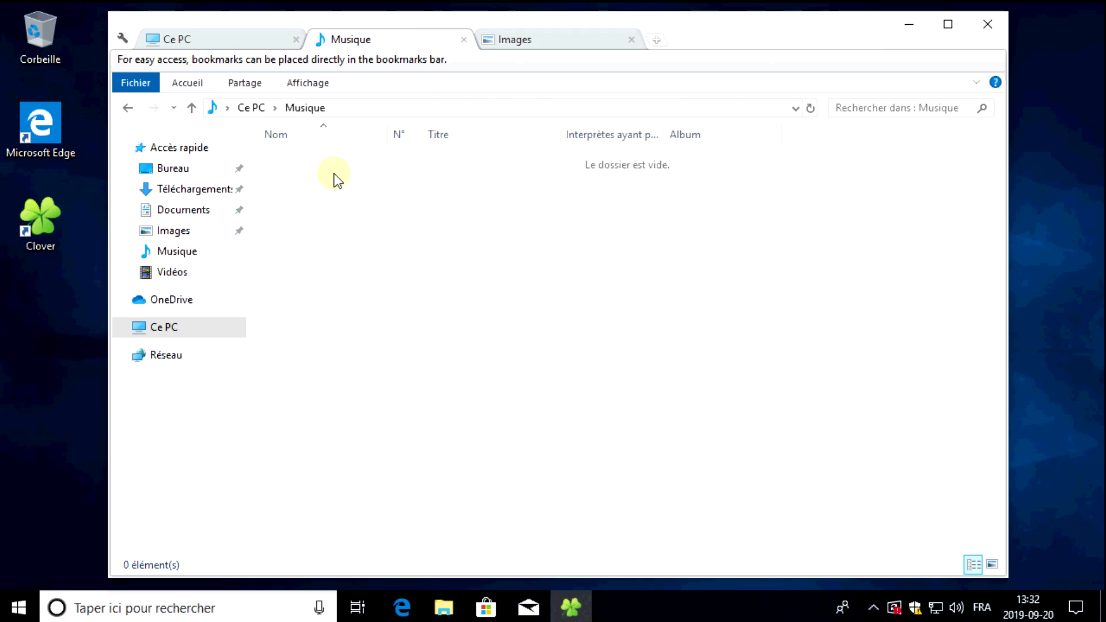
{"action": "left_click", "coordinate": [229, 36]}
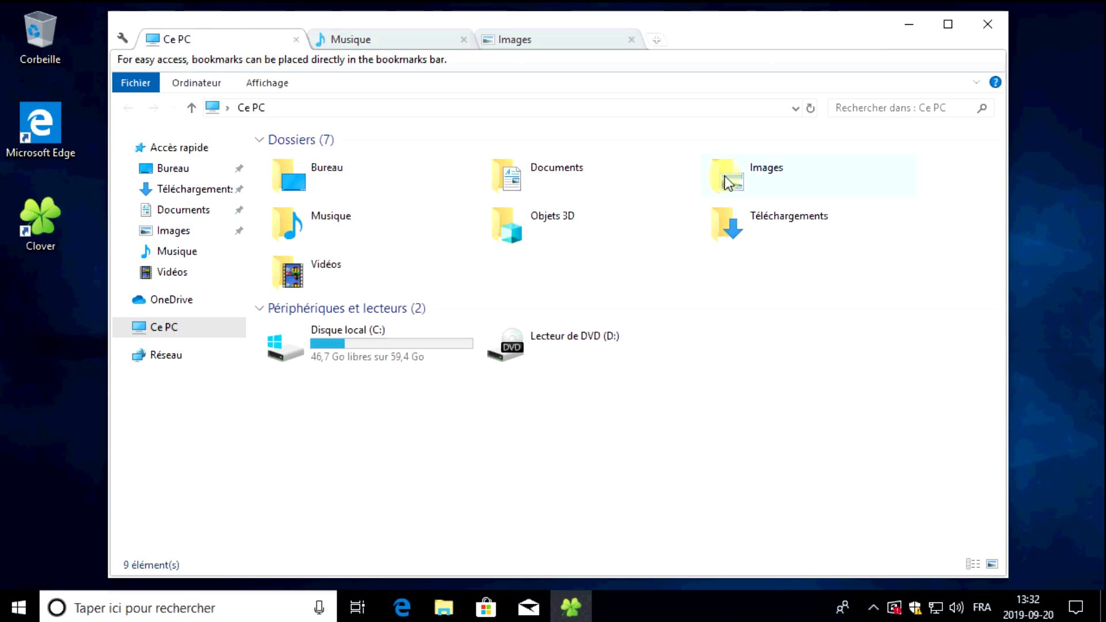
{"action": "double_click", "coordinate": [767, 222]}
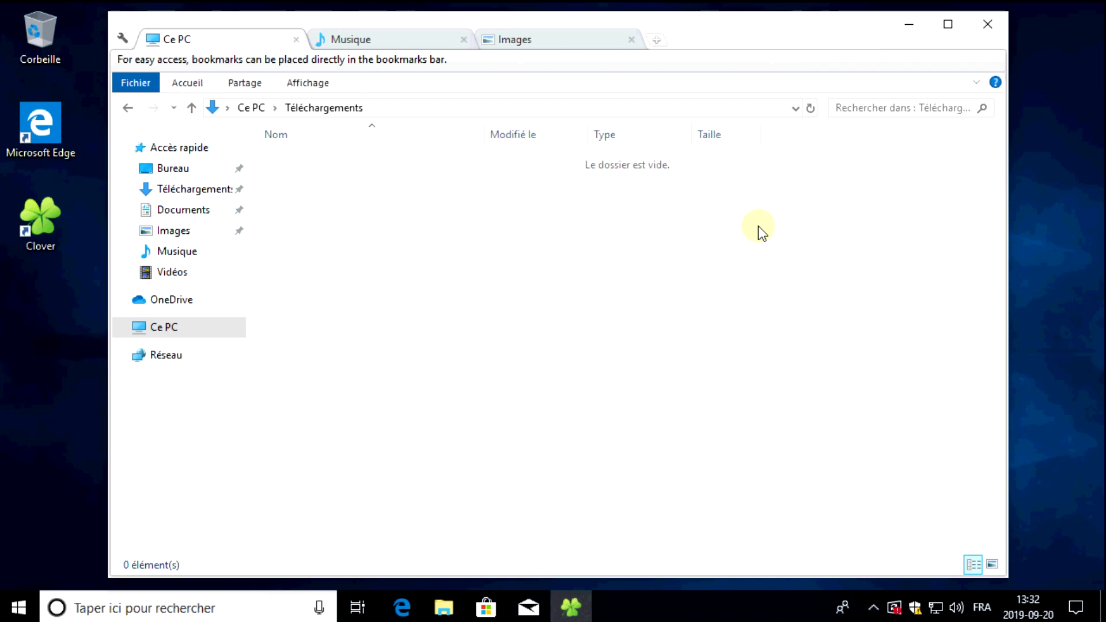
- Add a fourth Ce PC tab and close it again
{"action": "left_click", "coordinate": [398, 38]}
{"action": "left_click", "coordinate": [663, 40]}
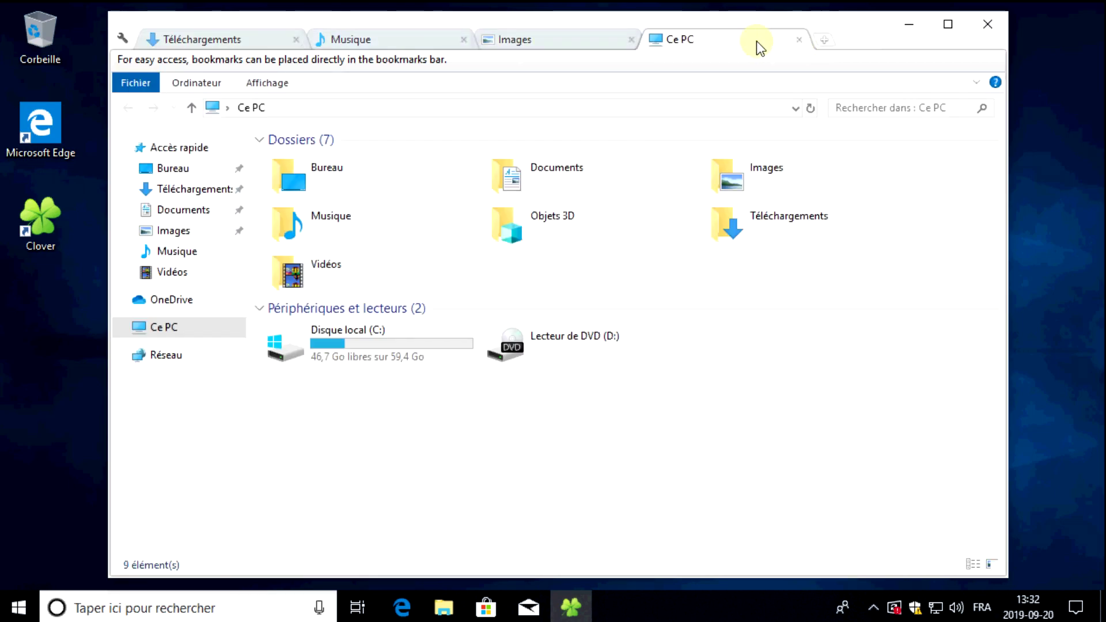
{"action": "left_click", "coordinate": [799, 40]}
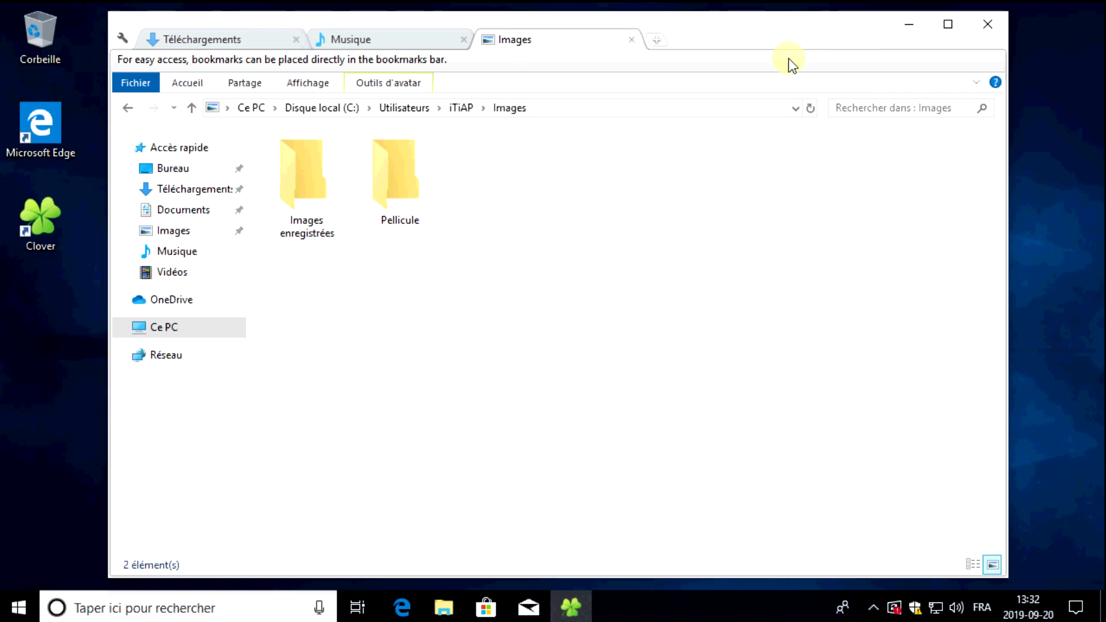
- Minimise and restore Clover, open File Explorer from the taskbar and close the Ce PC tab it adds
{"action": "left_click", "coordinate": [571, 609]}
{"action": "left_click", "coordinate": [572, 612]}
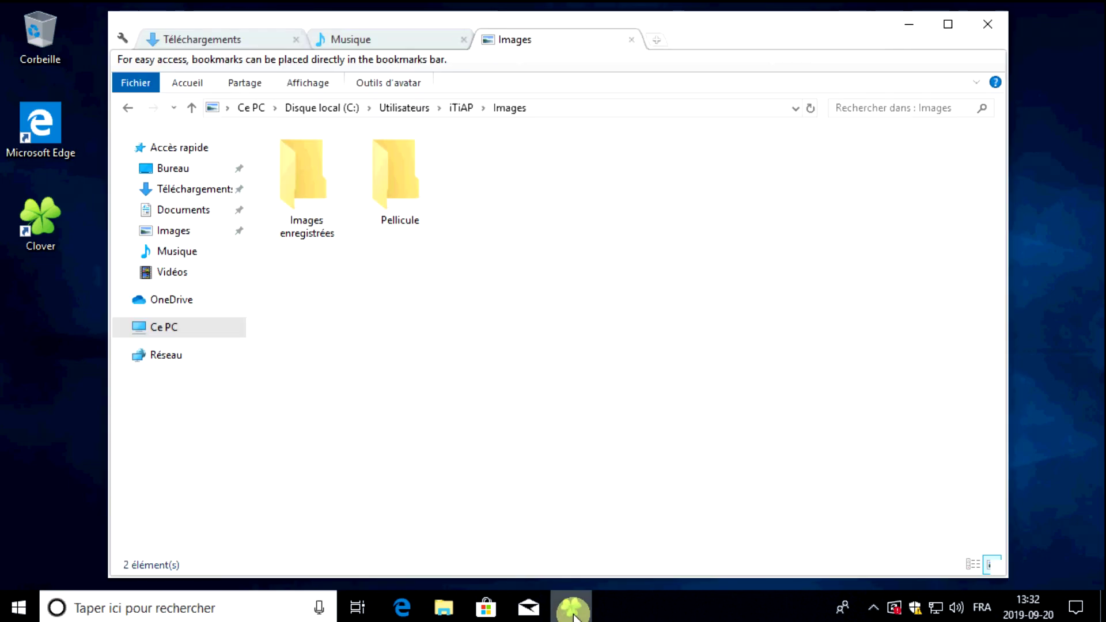
{"action": "left_click", "coordinate": [572, 611]}
{"action": "left_click", "coordinate": [444, 610]}
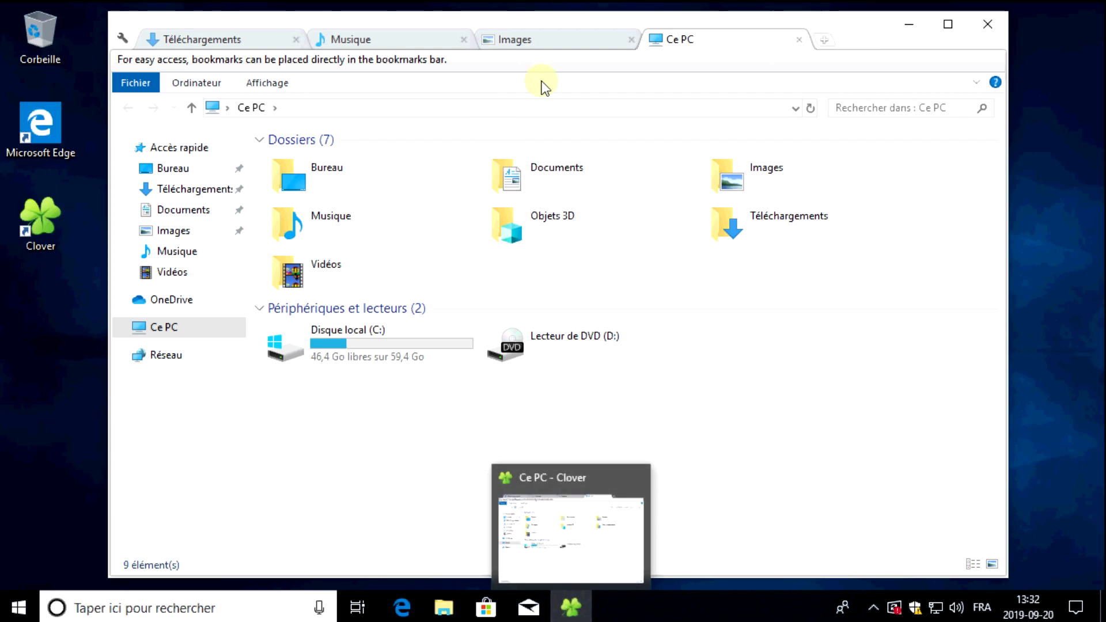
{"action": "left_click", "coordinate": [794, 37]}
{"action": "left_click_drag", "start_coordinate": [845, 32], "coordinate": [827, 33]}
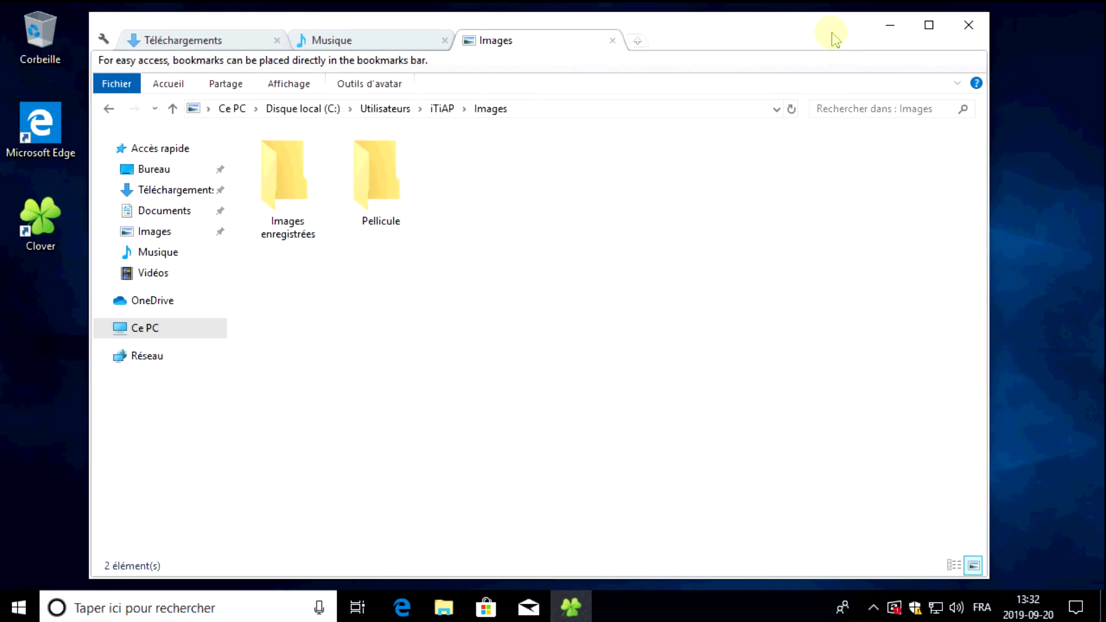
- Move the Pellicule folder from the Images tab into the Musique tab and move it back to Images
{"action": "left_click", "coordinate": [372, 199]}
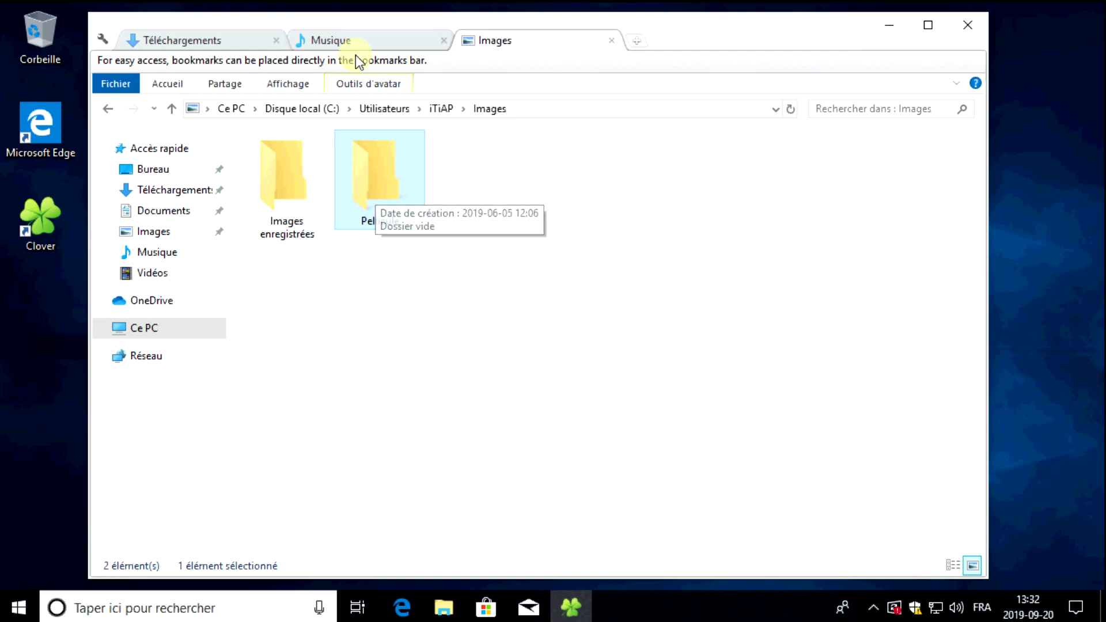
{"action": "left_click", "coordinate": [343, 42]}
{"action": "left_click", "coordinate": [563, 40]}
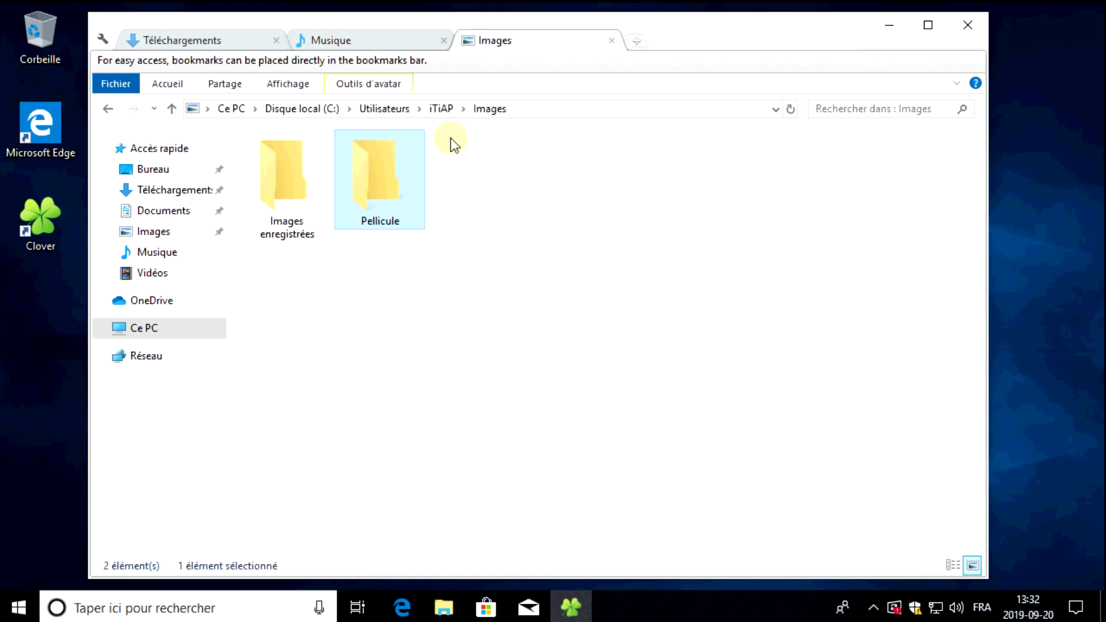
{"action": "left_click_drag", "start_coordinate": [382, 198], "coordinate": [386, 222]}
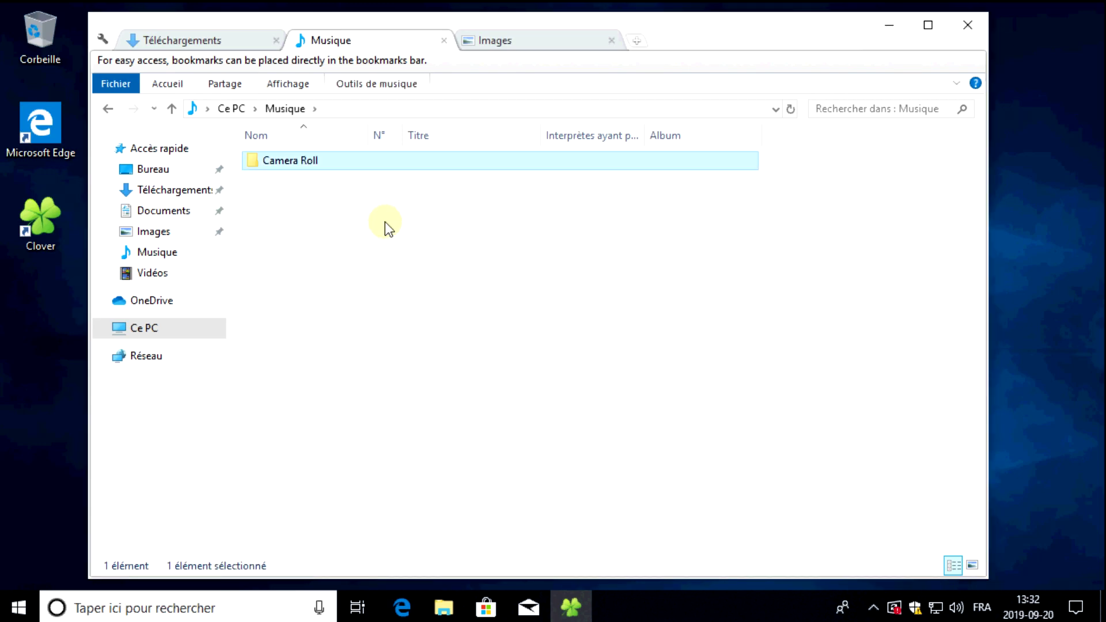
{"action": "left_click_drag", "start_coordinate": [313, 167], "coordinate": [513, 238]}
- From the Téléchargements tab, open four additional Ce PC tabs and close all four again
{"action": "left_click", "coordinate": [210, 38]}
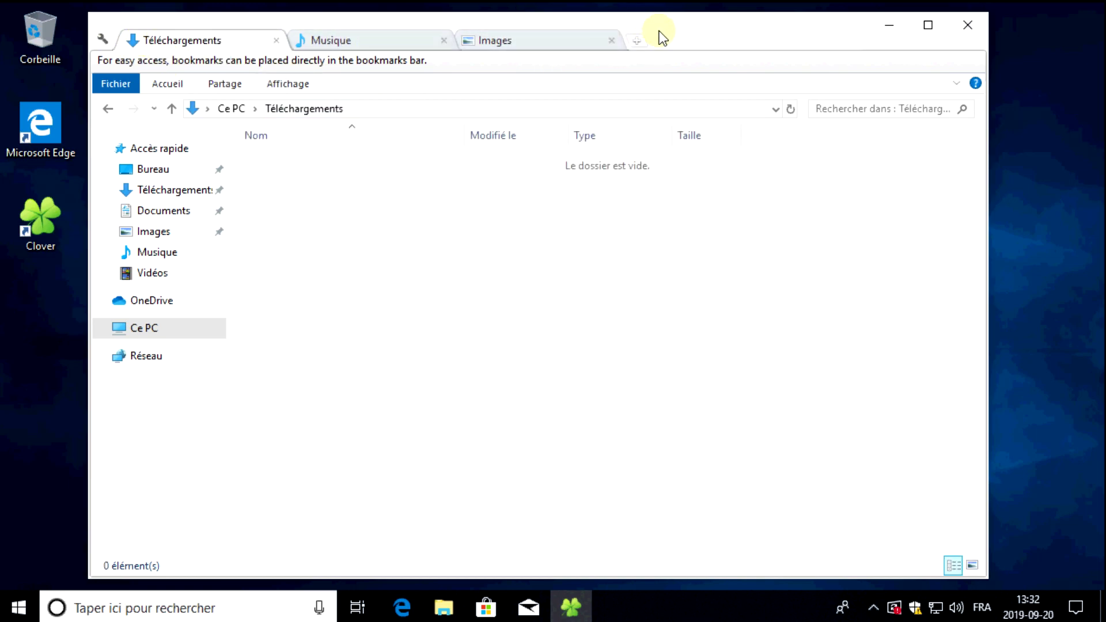
{"action": "left_click", "coordinate": [641, 41]}
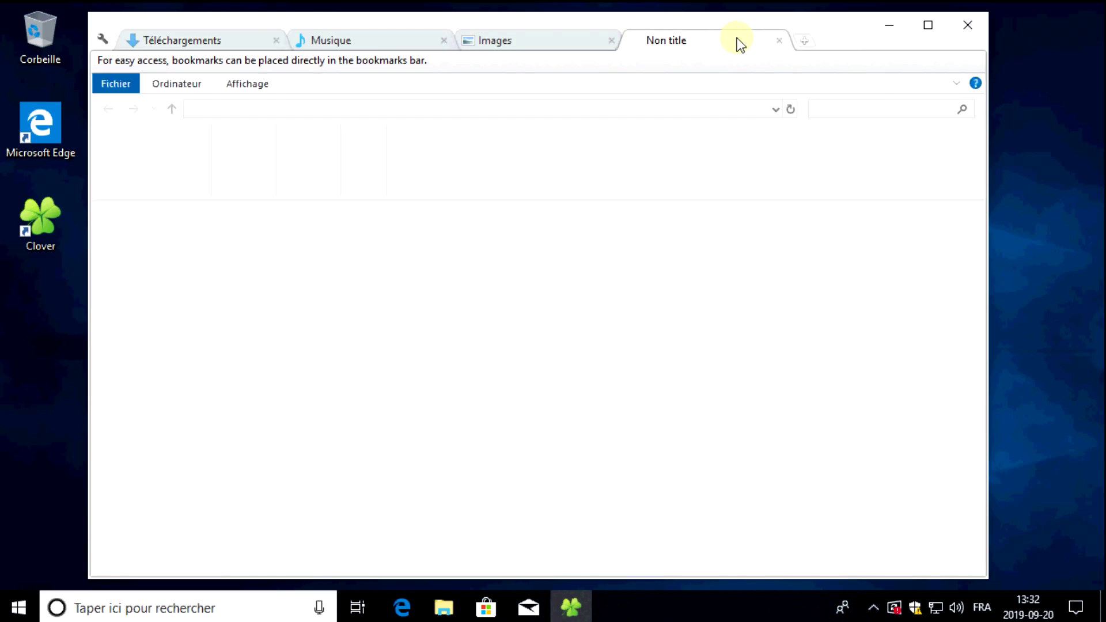
{"action": "left_click", "coordinate": [811, 43]}
{"action": "left_click", "coordinate": [848, 42]}
{"action": "left_click", "coordinate": [853, 43]}
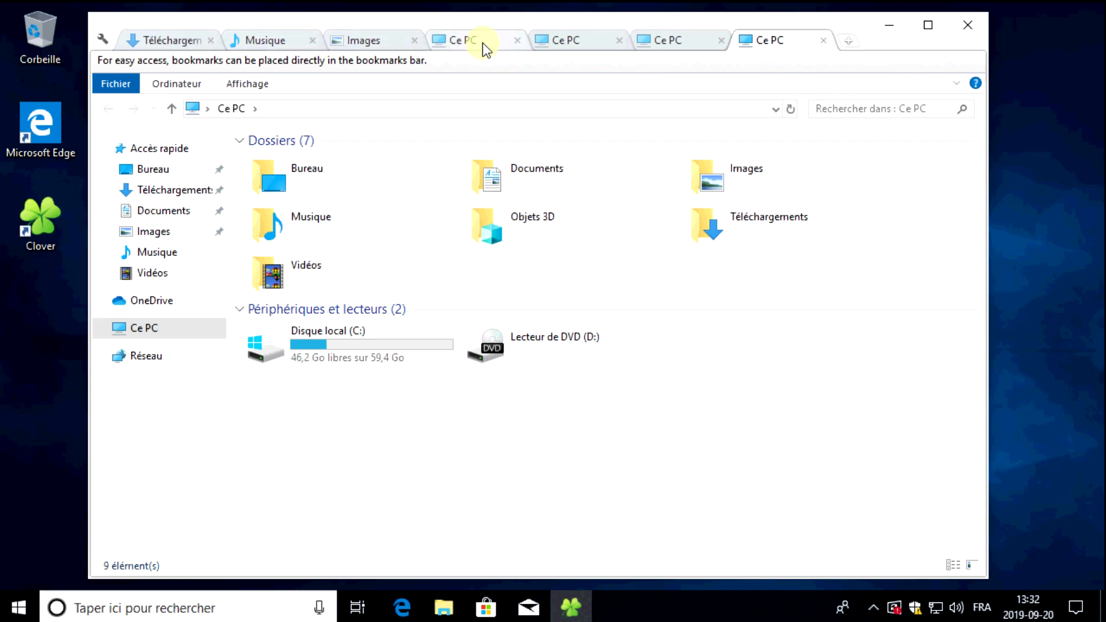
{"action": "left_click", "coordinate": [516, 40]}
{"action": "left_click", "coordinate": [516, 40]}
{"action": "left_click", "coordinate": [517, 41]}
{"action": "left_click", "coordinate": [517, 40]}
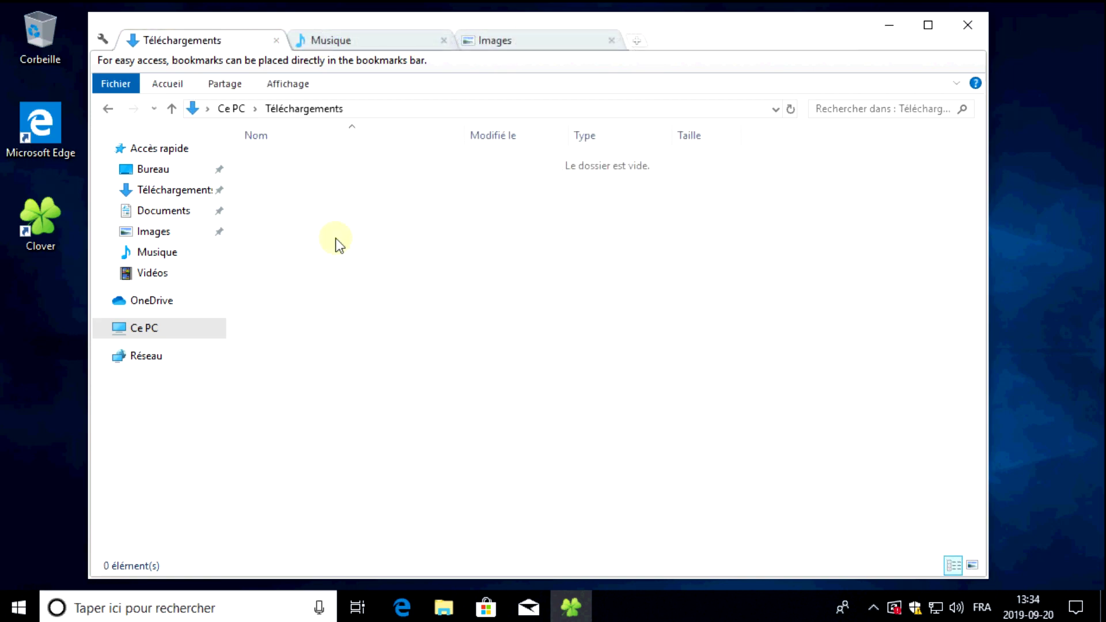
- Set Clover's language to Français in its settings and restart Clover to apply it
{"action": "left_click", "coordinate": [104, 42]}
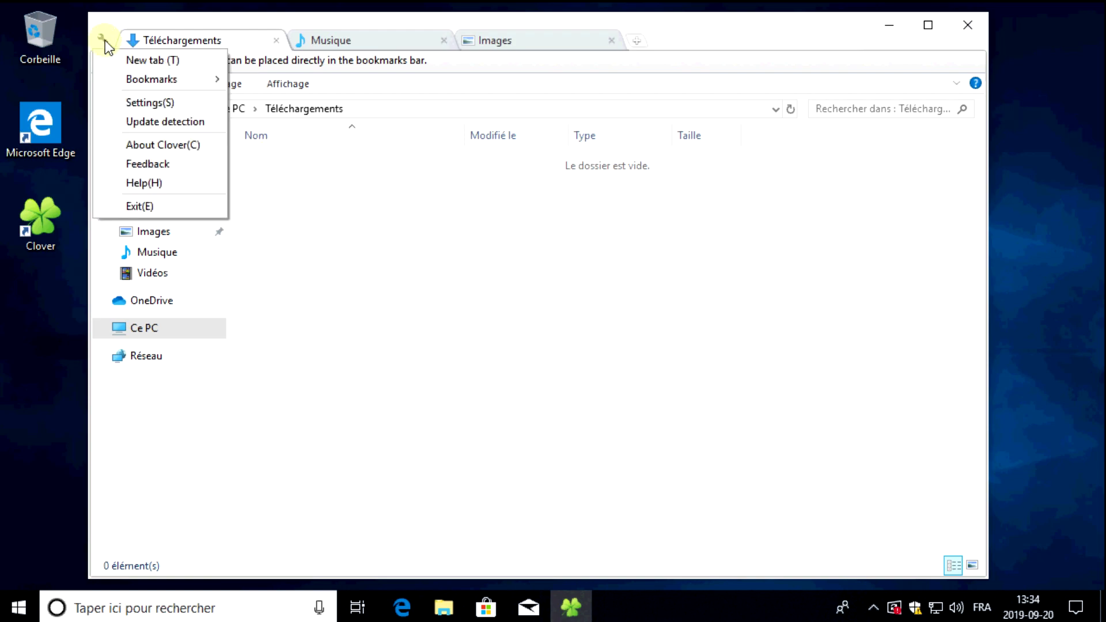
{"action": "left_click", "coordinate": [136, 102]}
{"action": "left_click", "coordinate": [423, 406]}
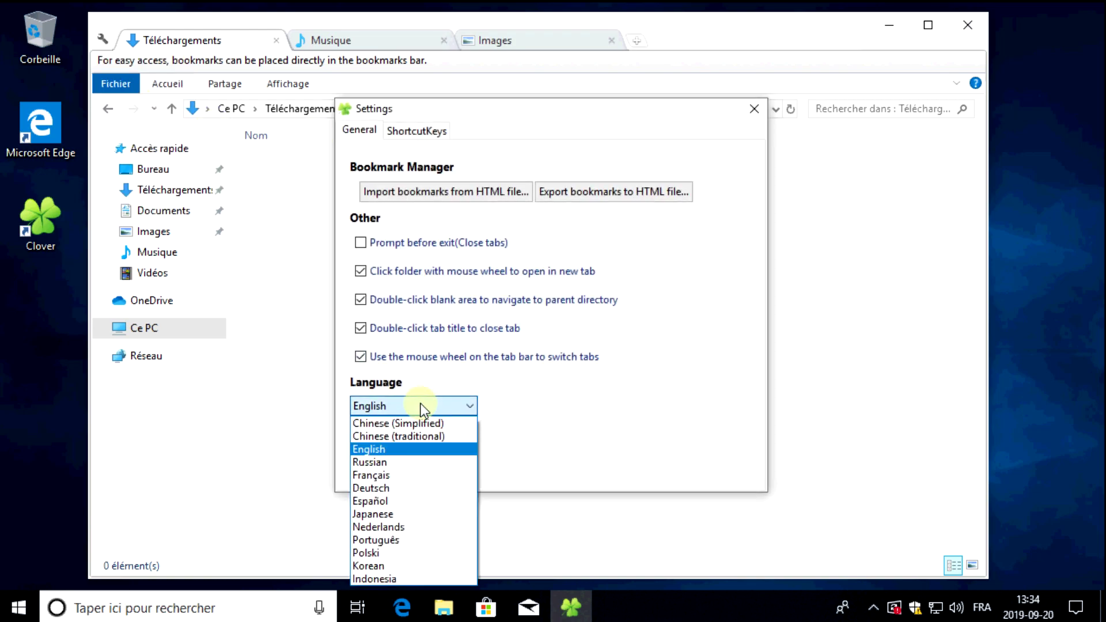
{"action": "left_click", "coordinate": [383, 476]}
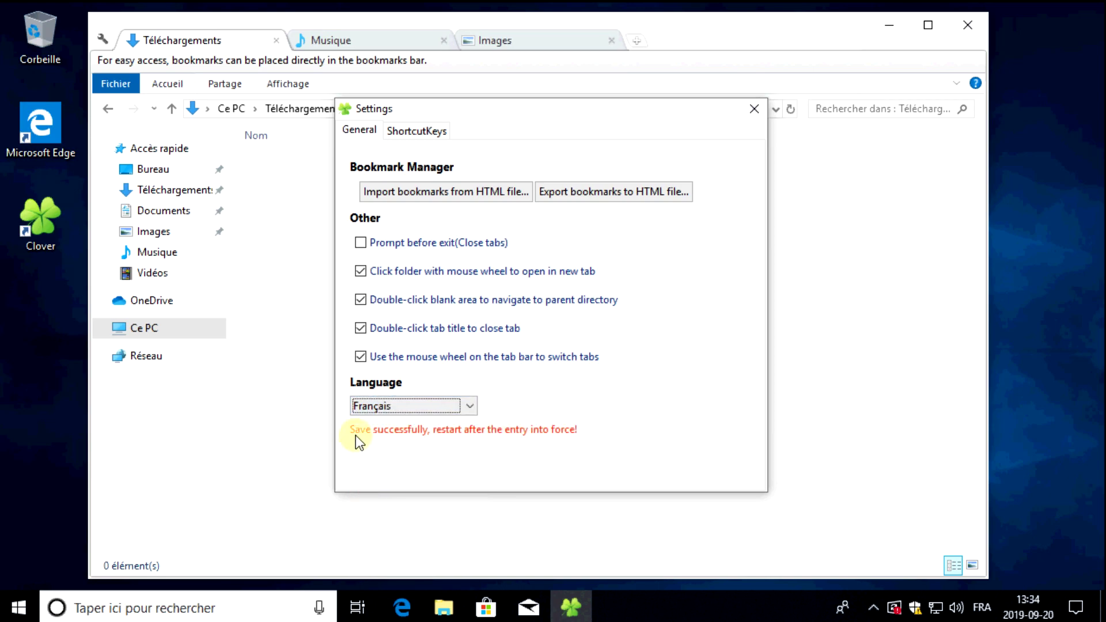
{"action": "left_click", "coordinate": [752, 110]}
{"action": "left_click", "coordinate": [978, 22]}
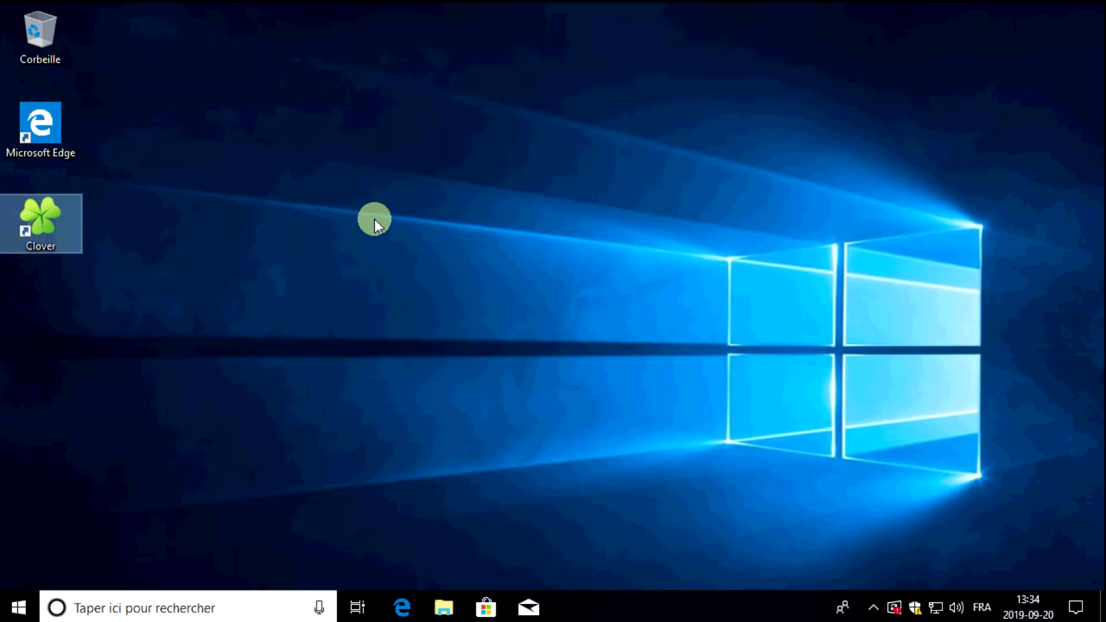
{"action": "double_click", "coordinate": [40, 225]}
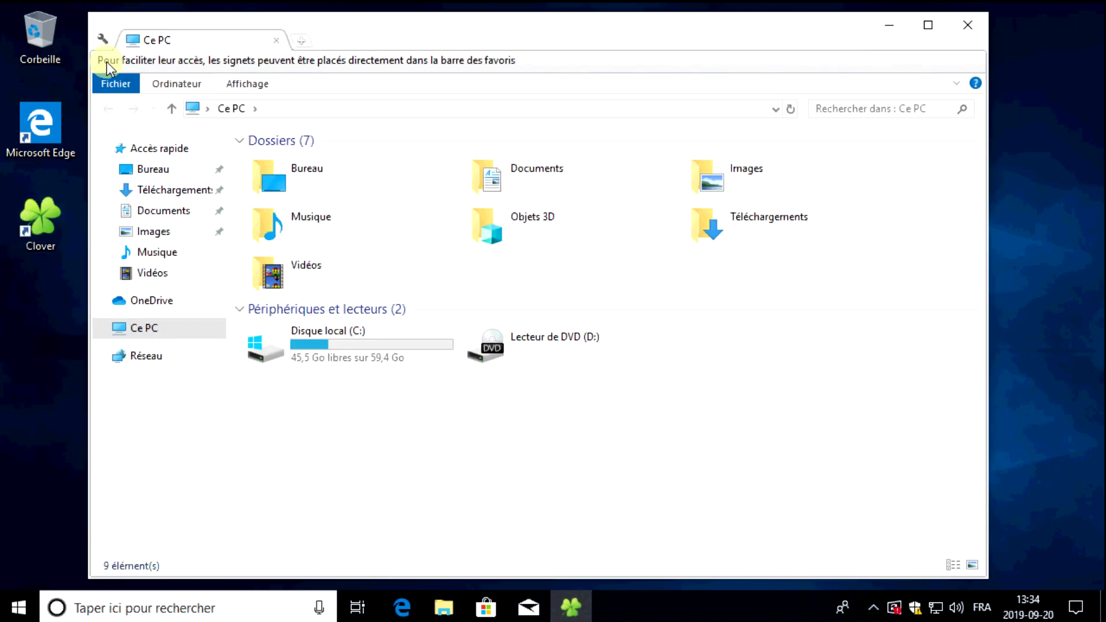
- Toggle the "Confirmer fermeture si plusieurs onglets sont ouverts" setting on and off and view Clover's keyboard shortcuts list
{"action": "left_click", "coordinate": [106, 41]}
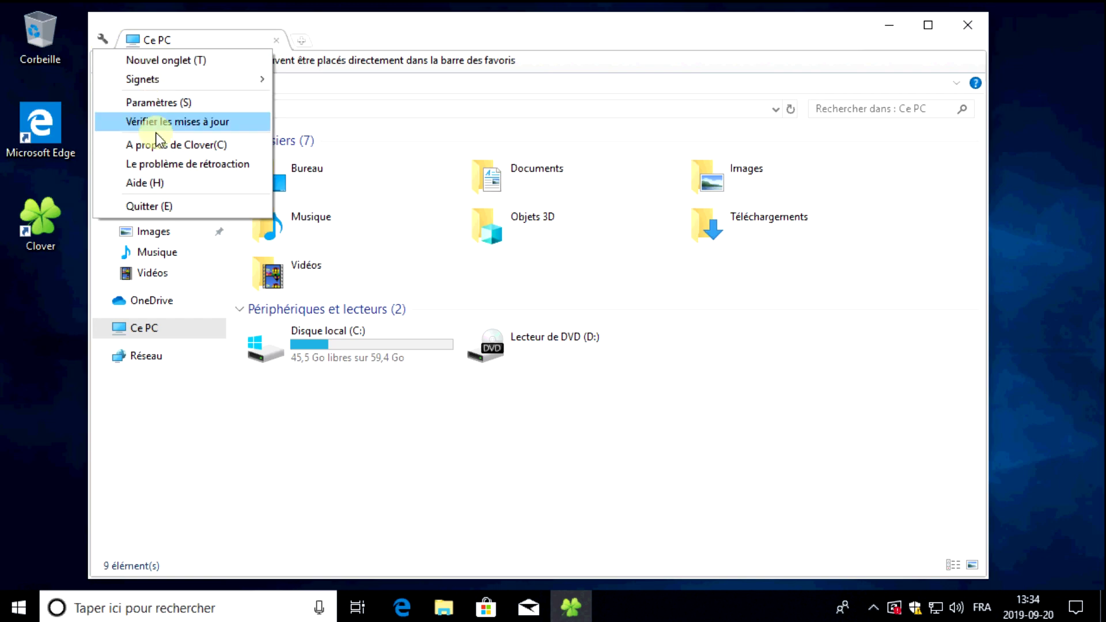
{"action": "left_click", "coordinate": [166, 102]}
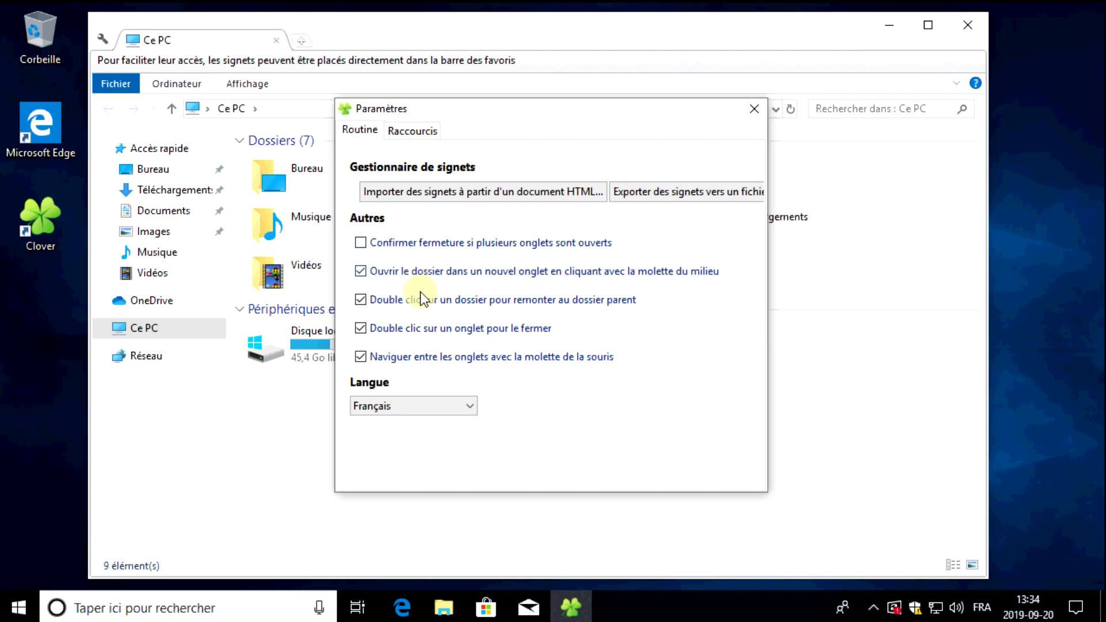
{"action": "left_click", "coordinate": [404, 244]}
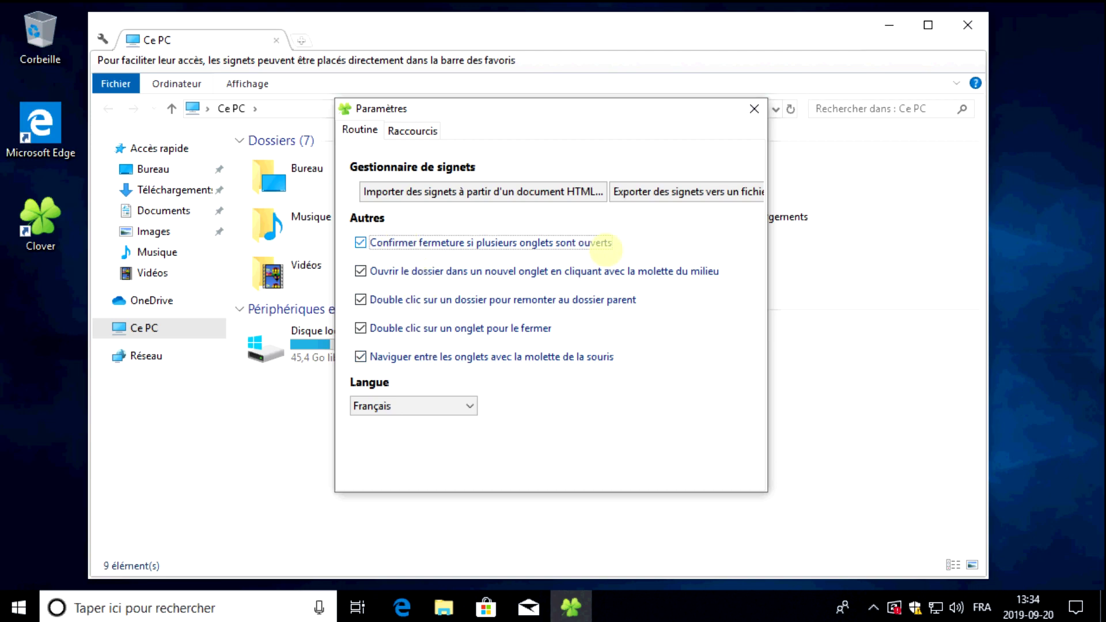
{"action": "left_click", "coordinate": [600, 243]}
{"action": "left_click", "coordinate": [421, 130]}
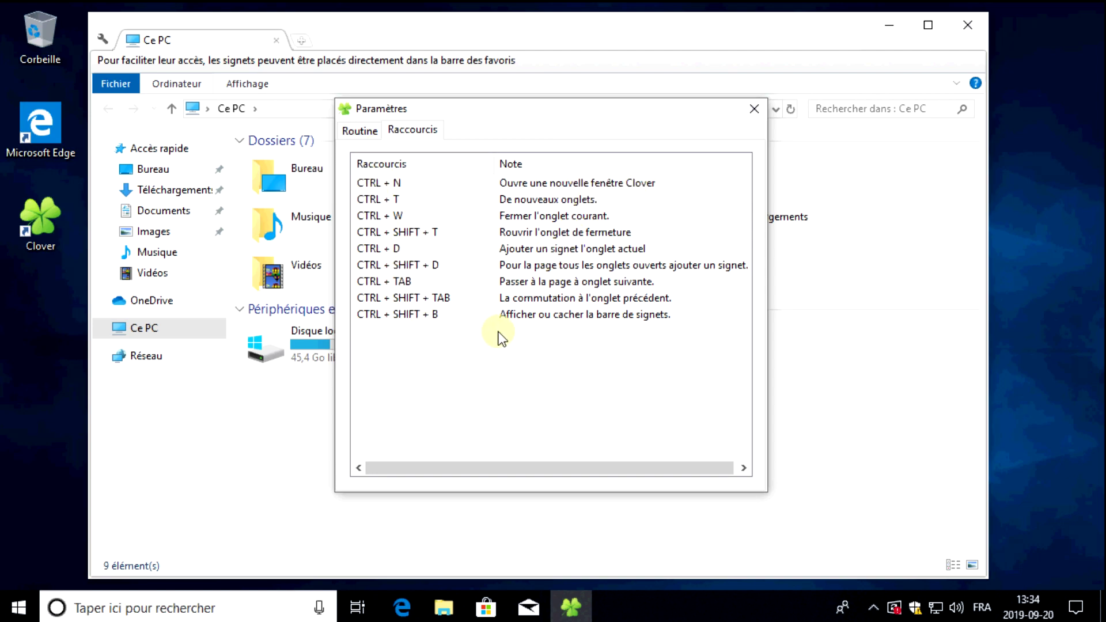
- Highlight the "Rouvrir l'onglet de fermeture" shortcut, return to the Routine settings and close the Paramètres dialog
{"action": "left_click", "coordinate": [404, 233]}
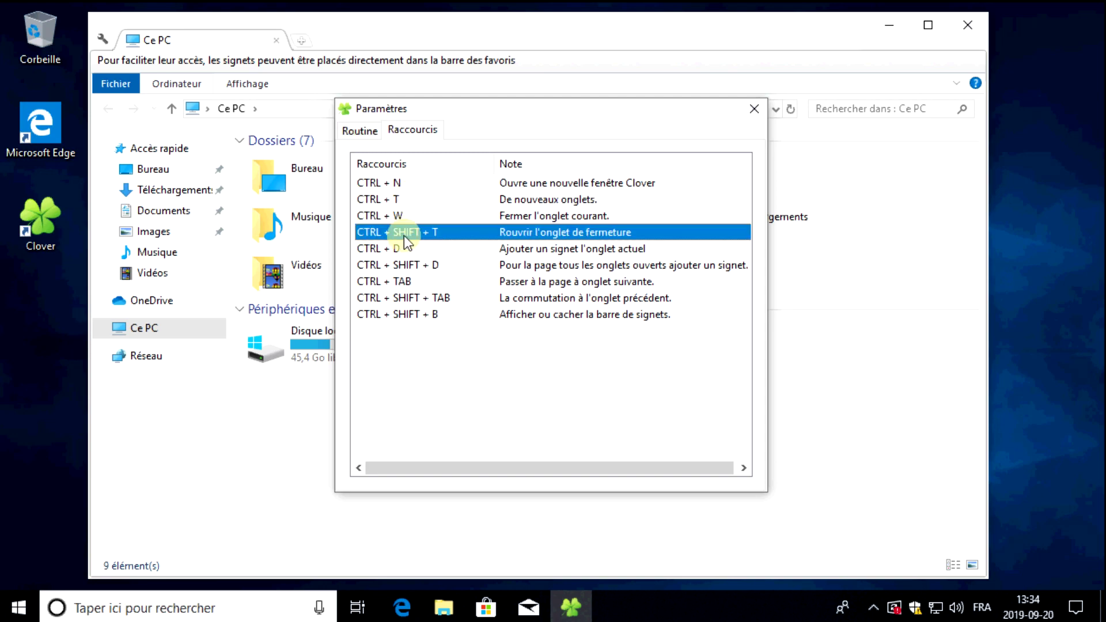
{"action": "left_click", "coordinate": [360, 130]}
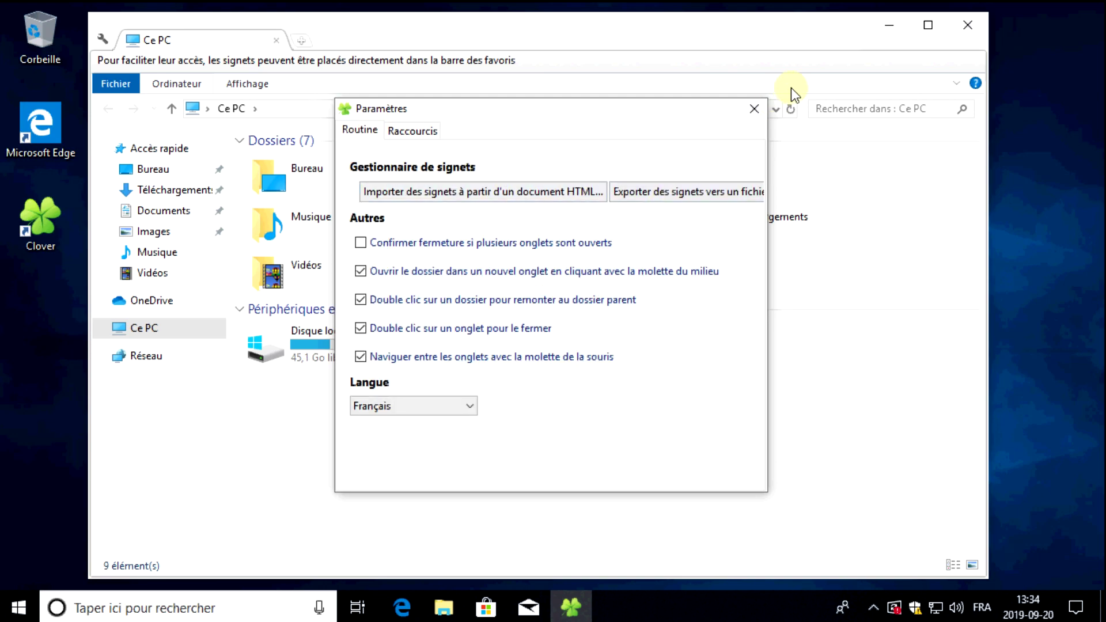
{"action": "left_click", "coordinate": [754, 108]}
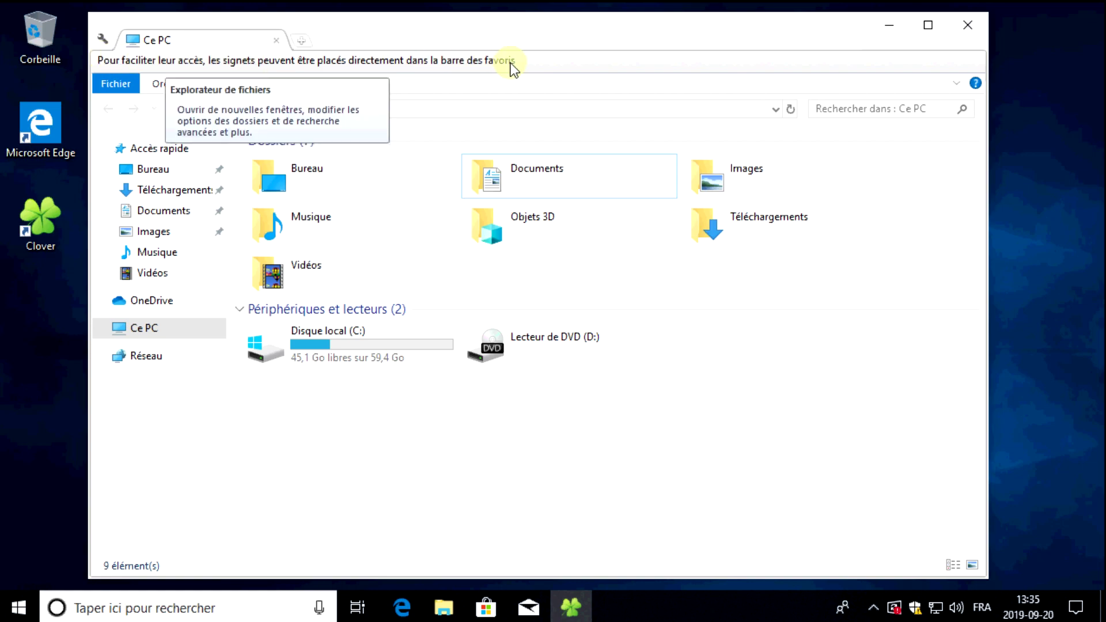
- Go to the hidden AppData folder inside the iTiAP user folder on Disque local (C:)
{"action": "double_click", "coordinate": [326, 345]}
{"action": "double_click", "coordinate": [300, 215]}
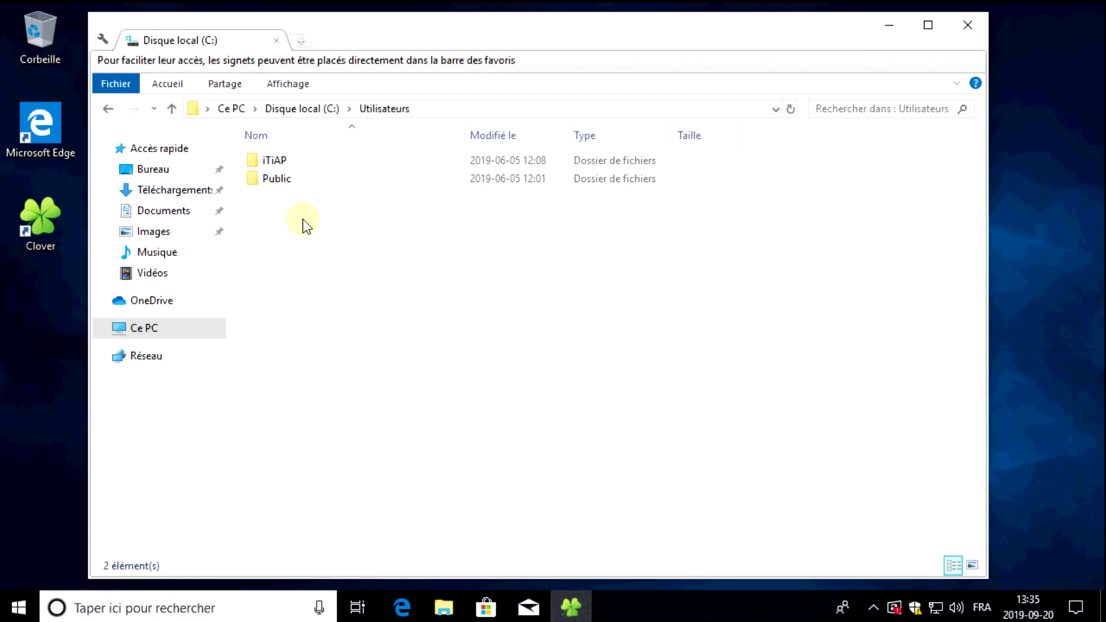
{"action": "double_click", "coordinate": [303, 165]}
{"action": "left_click", "coordinate": [519, 109]}
{"action": "type", "text": "\\Ap"}
{"action": "key", "text": "BackSpace"}
{"action": "type", "text": "AppData"}
{"action": "key", "text": "Return"}
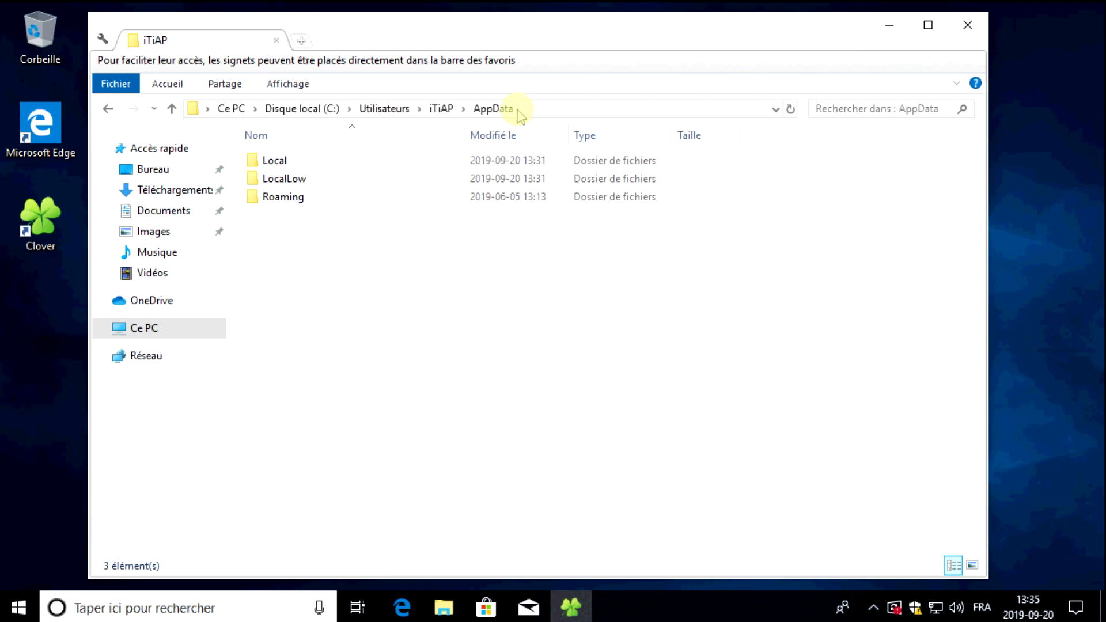
- Open the Temp folder inside AppData's Local folder, go back up to Local and reopen Temp
{"action": "double_click", "coordinate": [275, 164]}
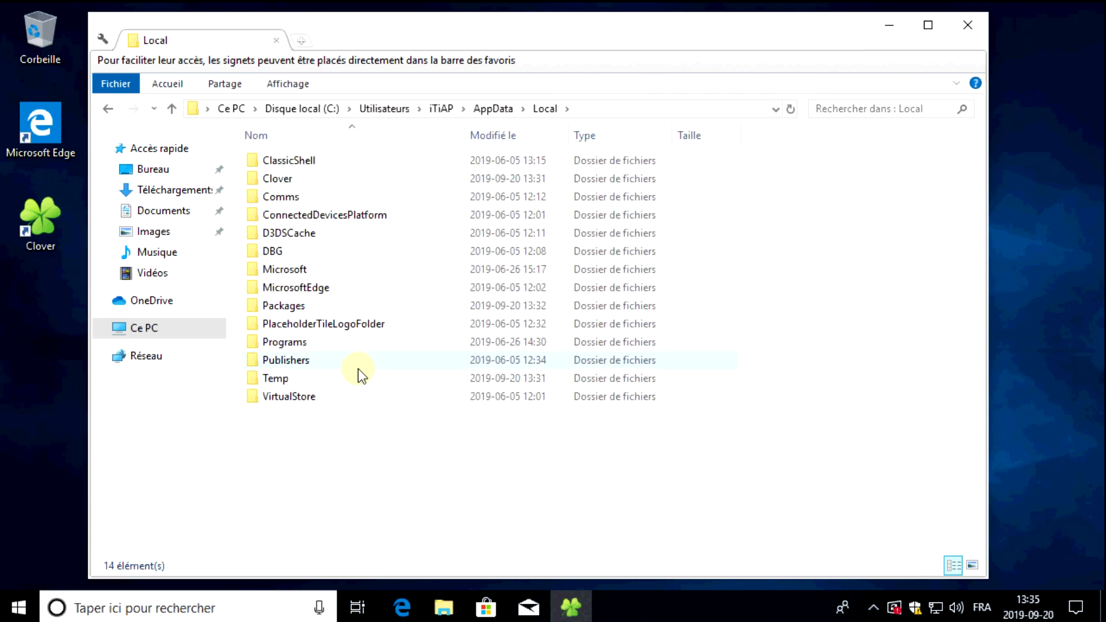
{"action": "double_click", "coordinate": [268, 378]}
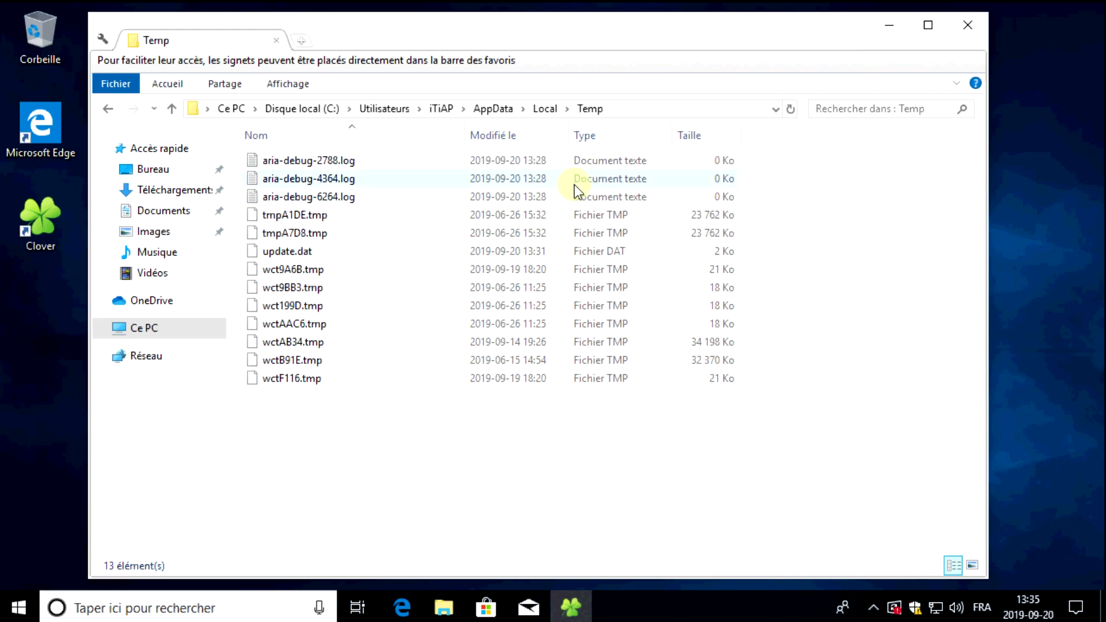
{"action": "left_click", "coordinate": [555, 106]}
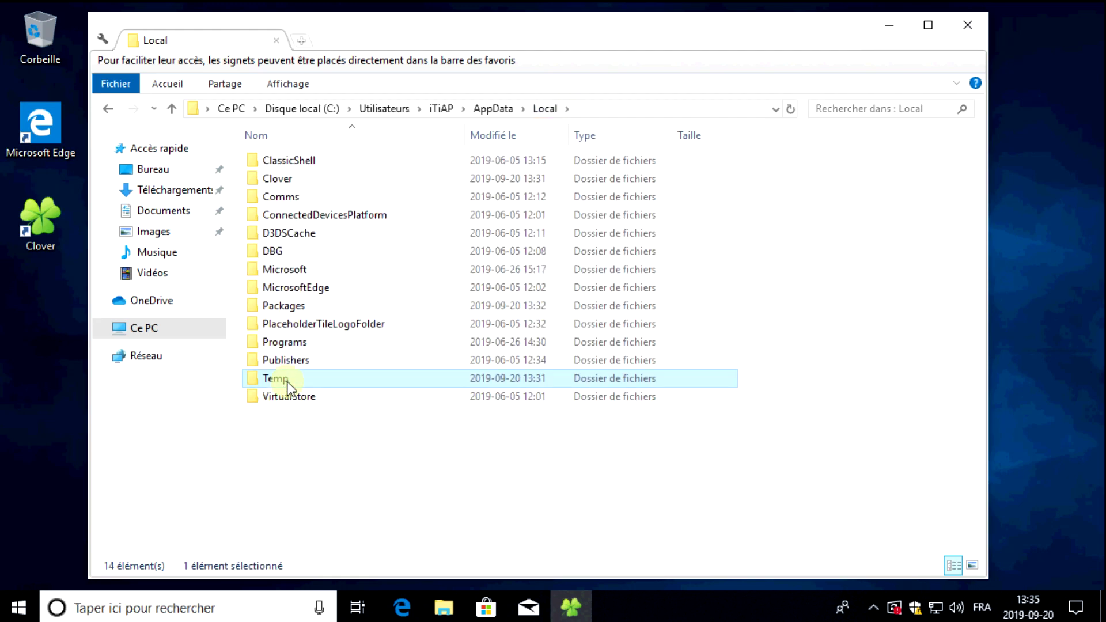
{"action": "double_click", "coordinate": [288, 382]}
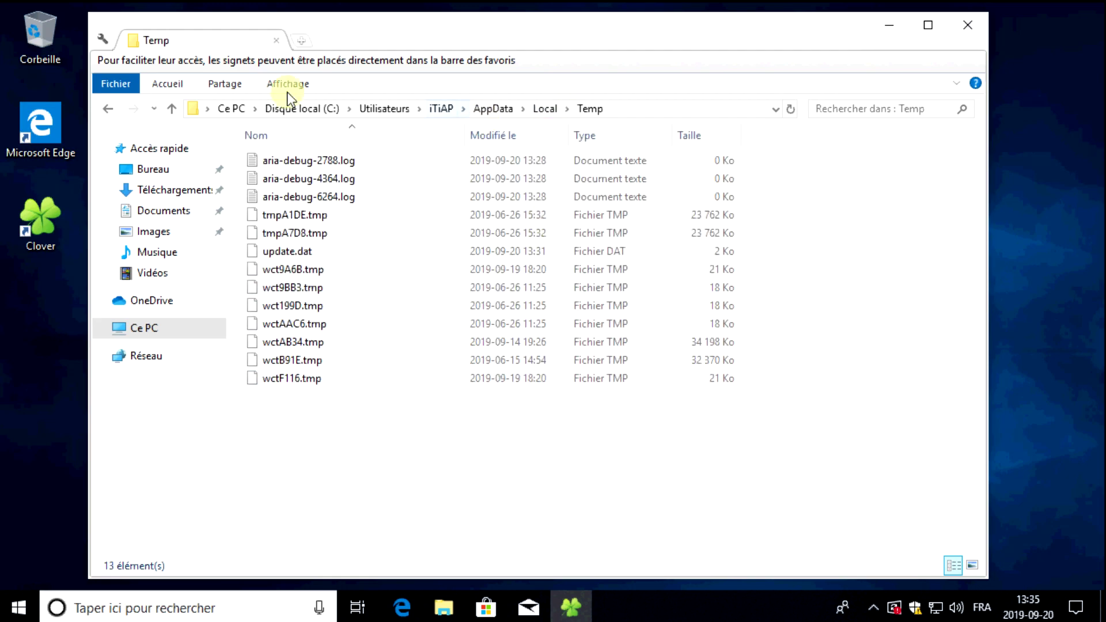
- Bookmark the Temp tab in the Signets folder with the title "Temp (AppData)"
{"action": "right_click", "coordinate": [220, 40]}
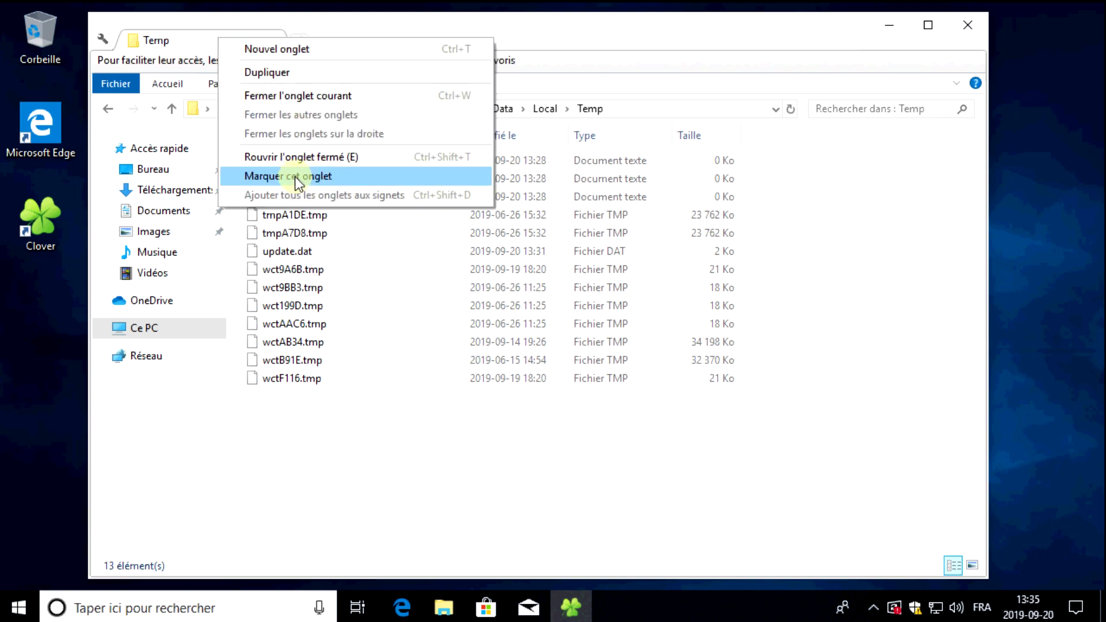
{"action": "left_click", "coordinate": [378, 181]}
{"action": "left_click", "coordinate": [445, 96]}
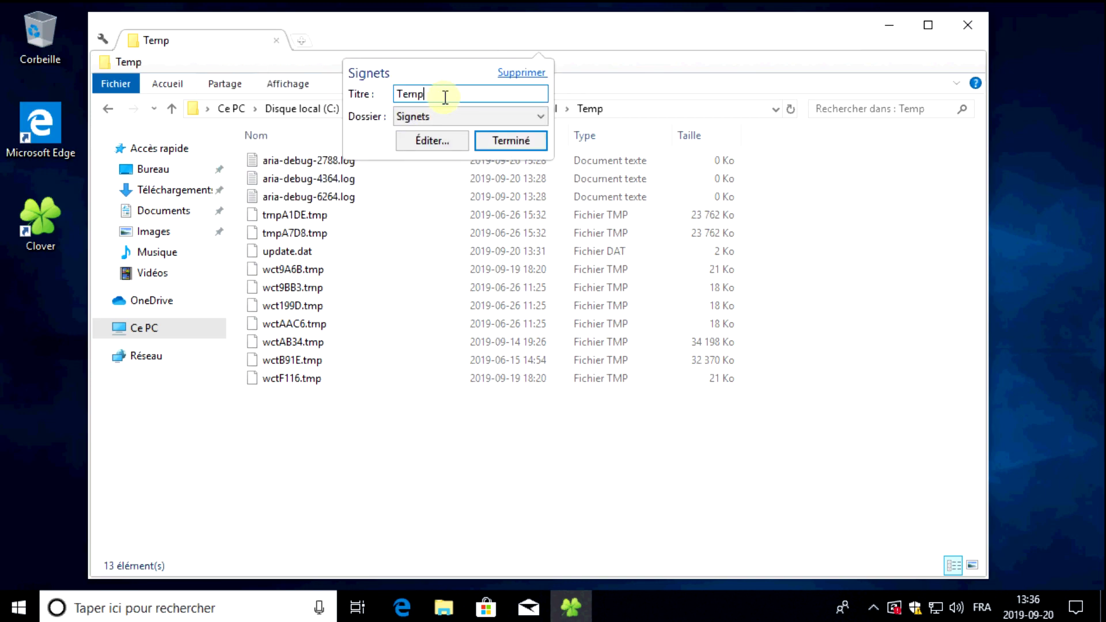
{"action": "type", "text": "(AppData)"}
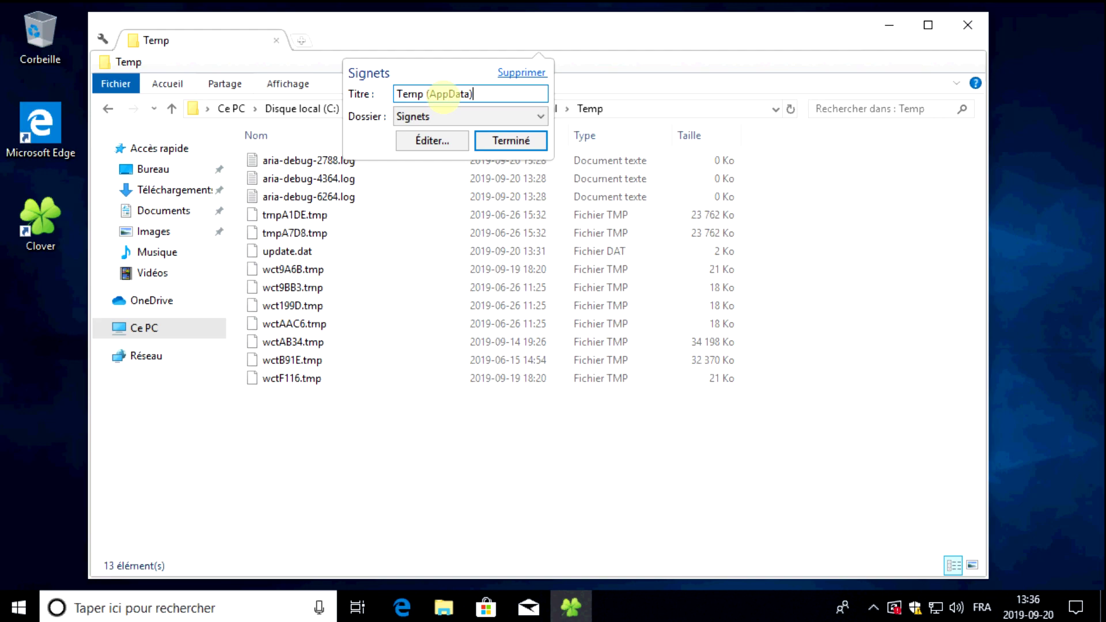
{"action": "left_click", "coordinate": [504, 142]}
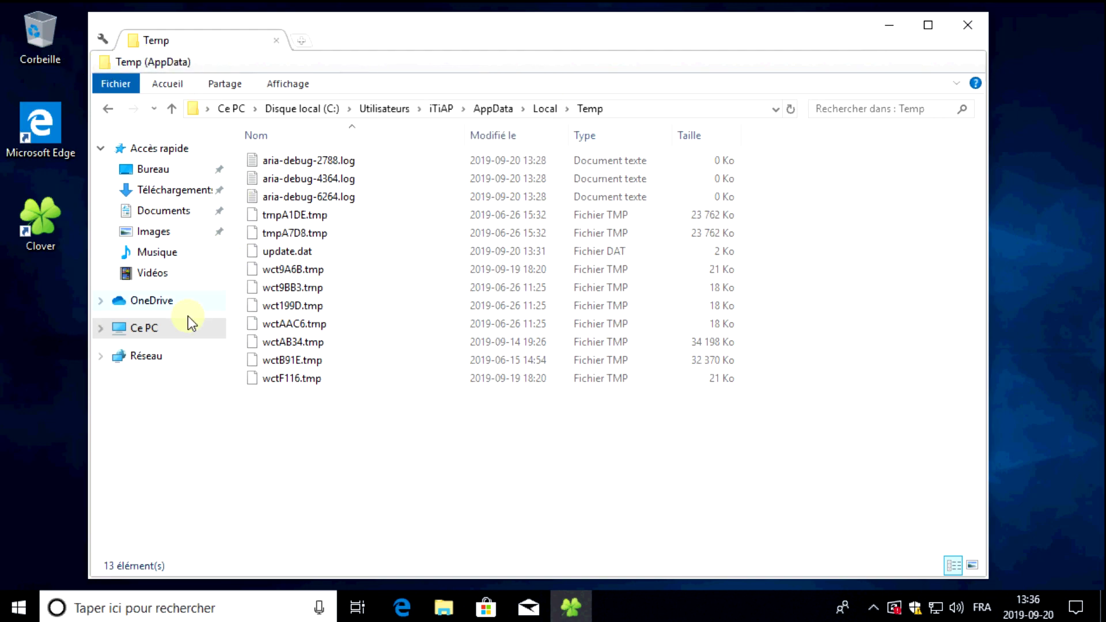
- Open the iTiAP folder under Utilisateurs on Disque local (C:) and bookmark its tab with the suggested title
{"action": "left_click", "coordinate": [149, 322]}
{"action": "double_click", "coordinate": [346, 344]}
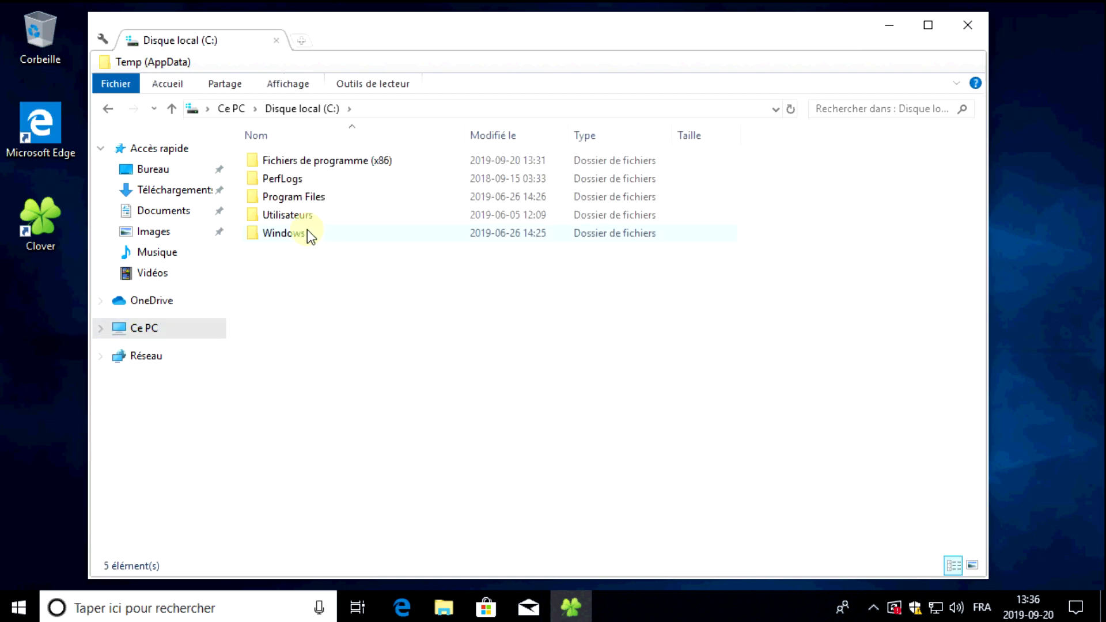
{"action": "double_click", "coordinate": [309, 219]}
{"action": "double_click", "coordinate": [274, 161]}
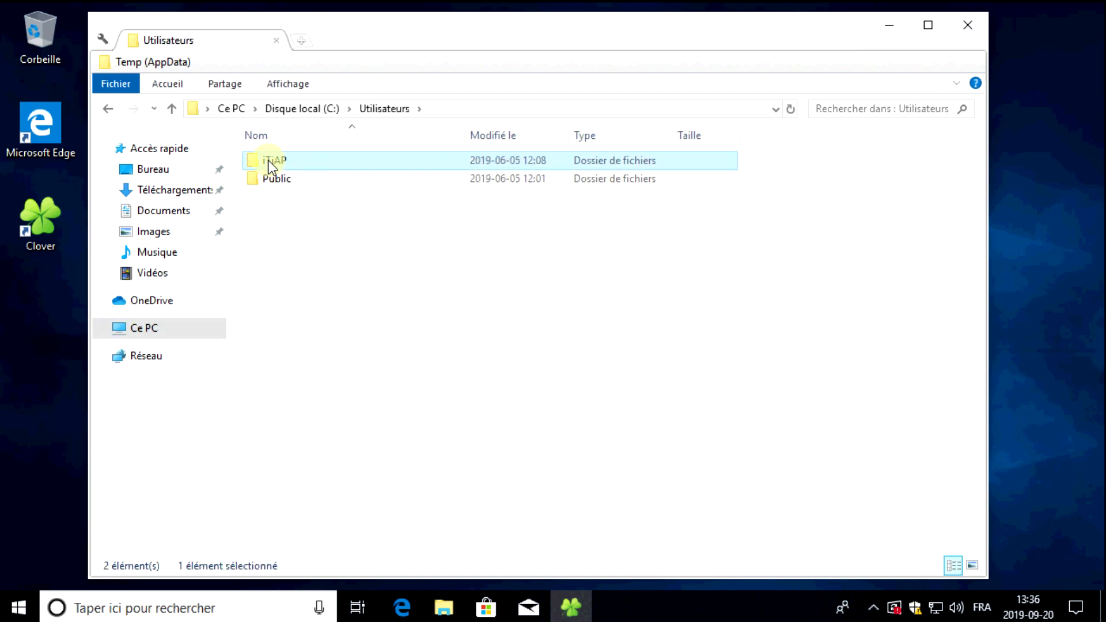
{"action": "right_click", "coordinate": [240, 42]}
{"action": "left_click", "coordinate": [334, 174]}
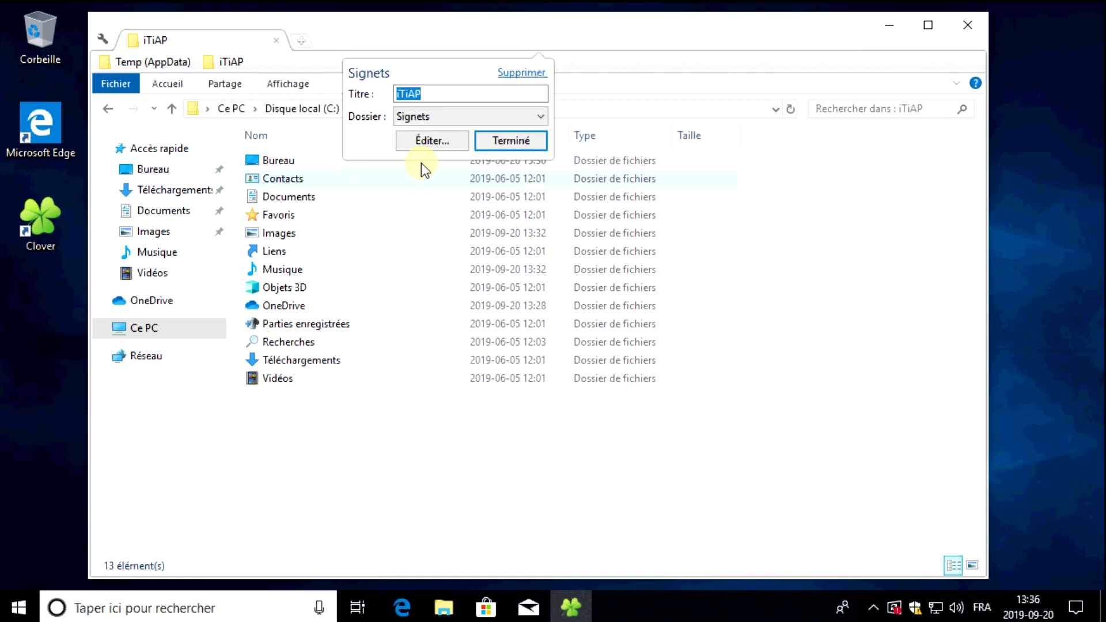
{"action": "left_click", "coordinate": [519, 144]}
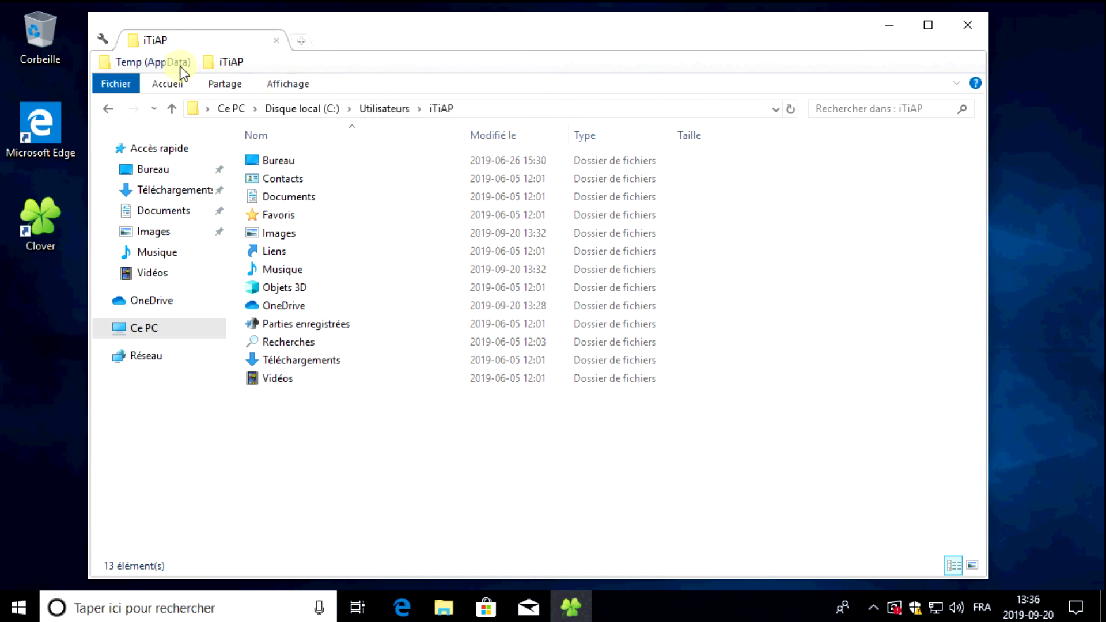
- Close and reopen the Explorer window, and visit the Temp (AppData) and iTiAP bookmarks
{"action": "left_click", "coordinate": [965, 25]}
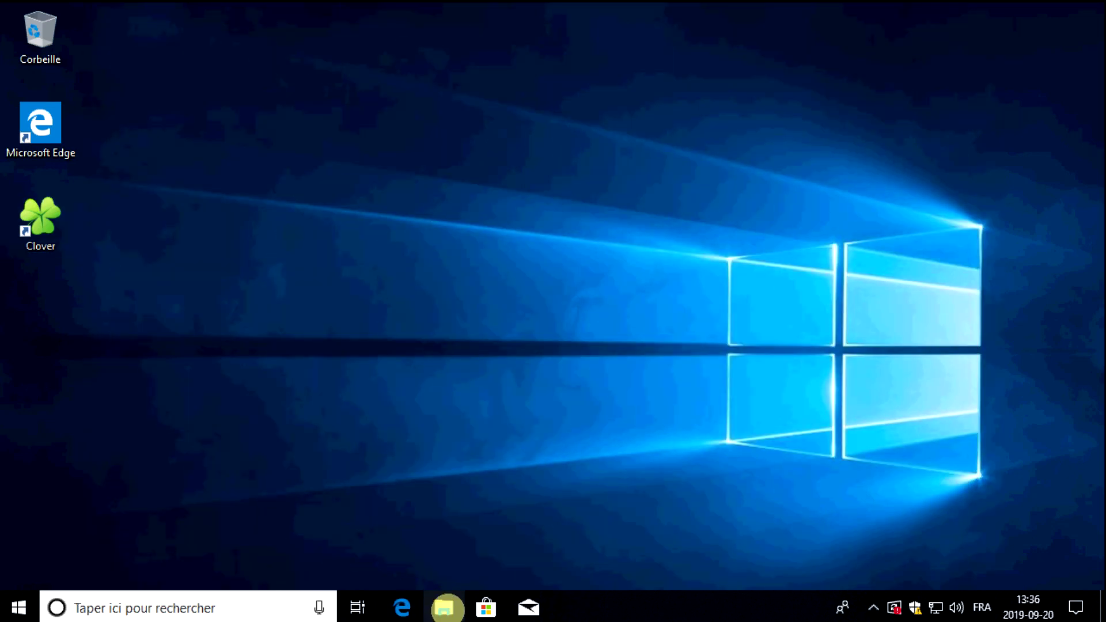
{"action": "left_click", "coordinate": [446, 608]}
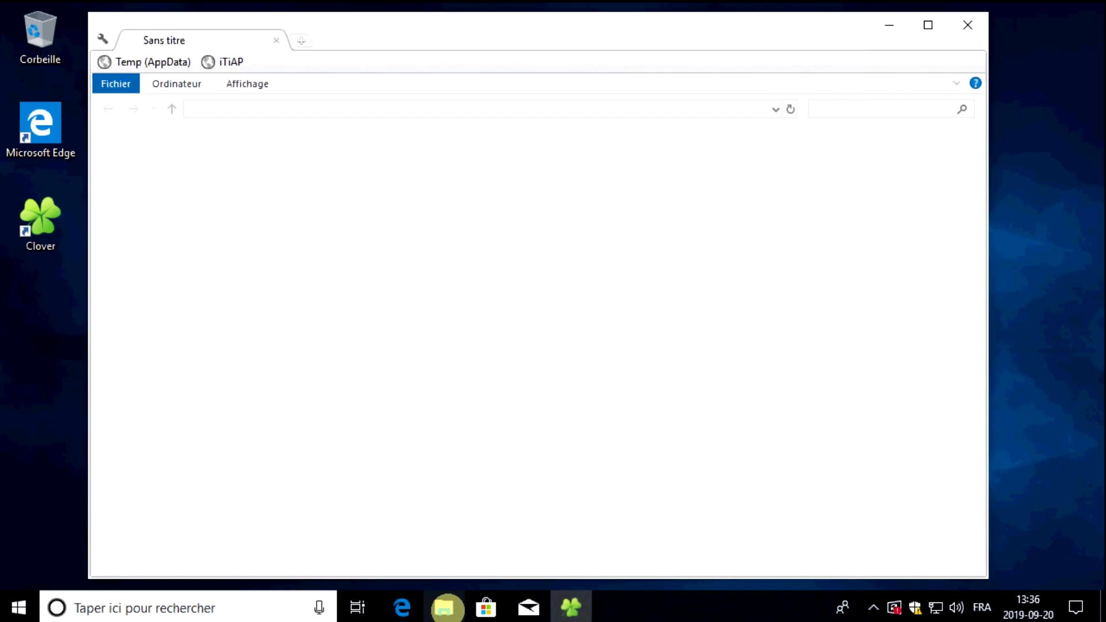
{"action": "left_click", "coordinate": [143, 63]}
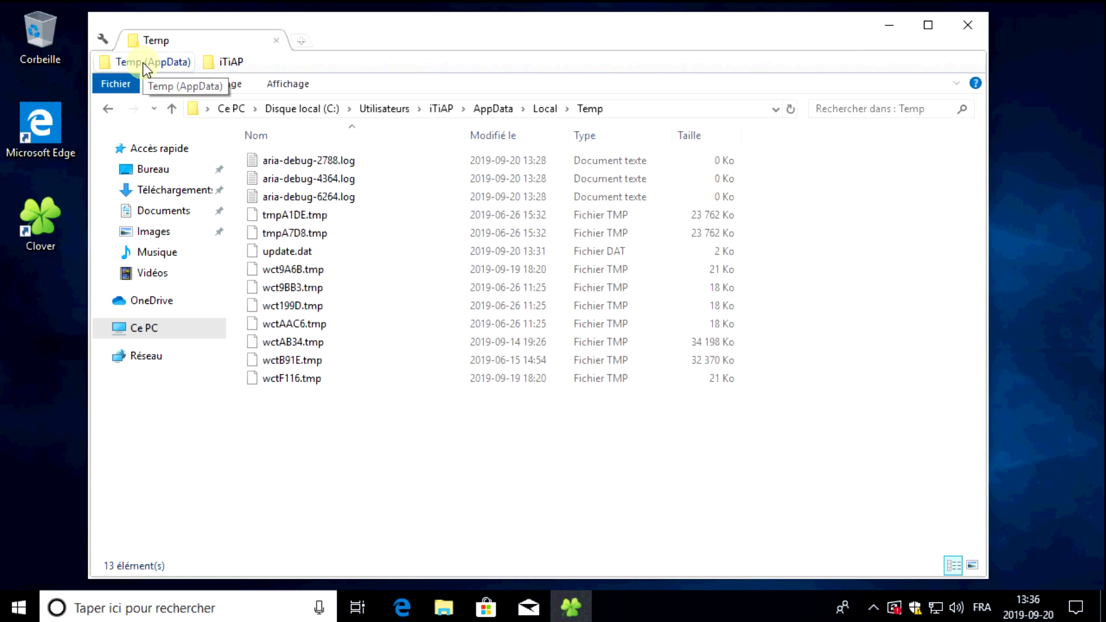
{"action": "left_click", "coordinate": [237, 61]}
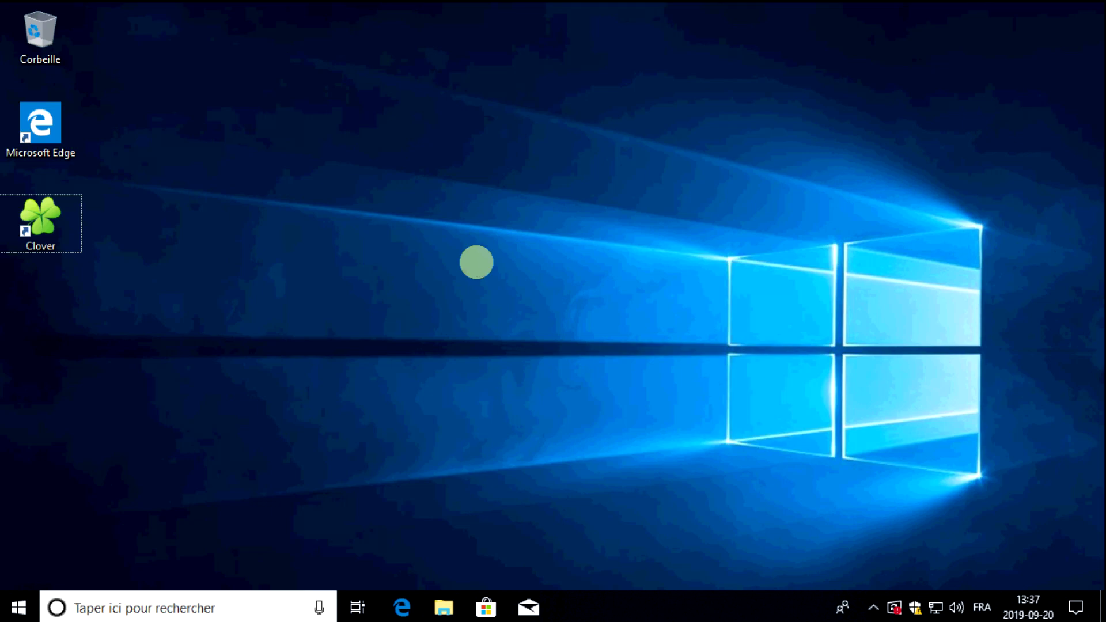
- Launch Clover from the desktop, add a second Ce PC tab, and minimise and restore the window
{"action": "key", "text": "Return"}
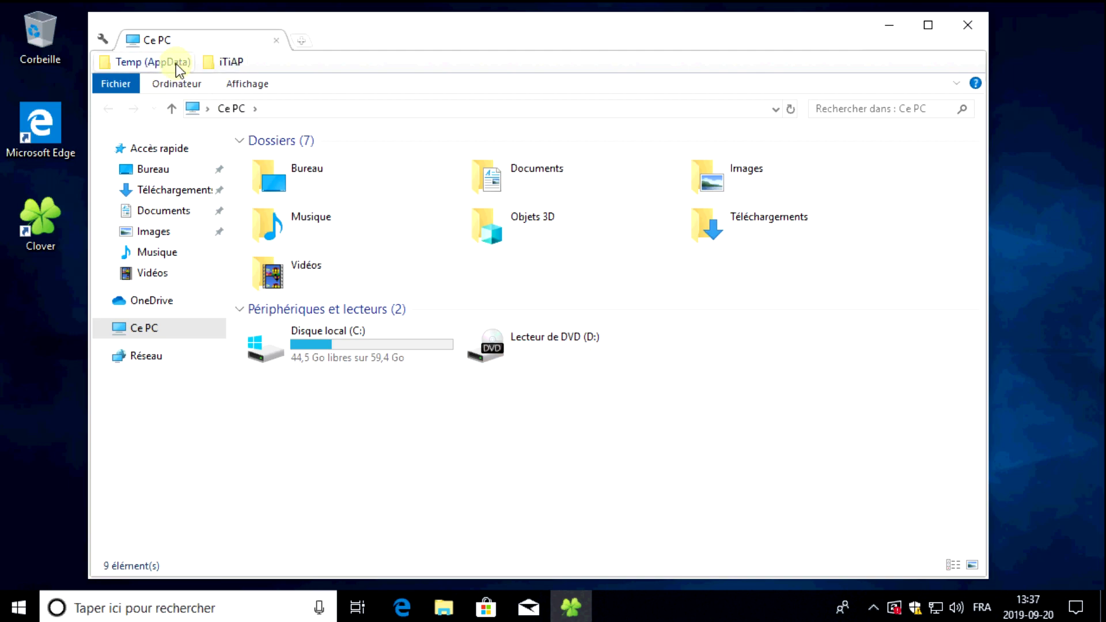
{"action": "left_click", "coordinate": [300, 41]}
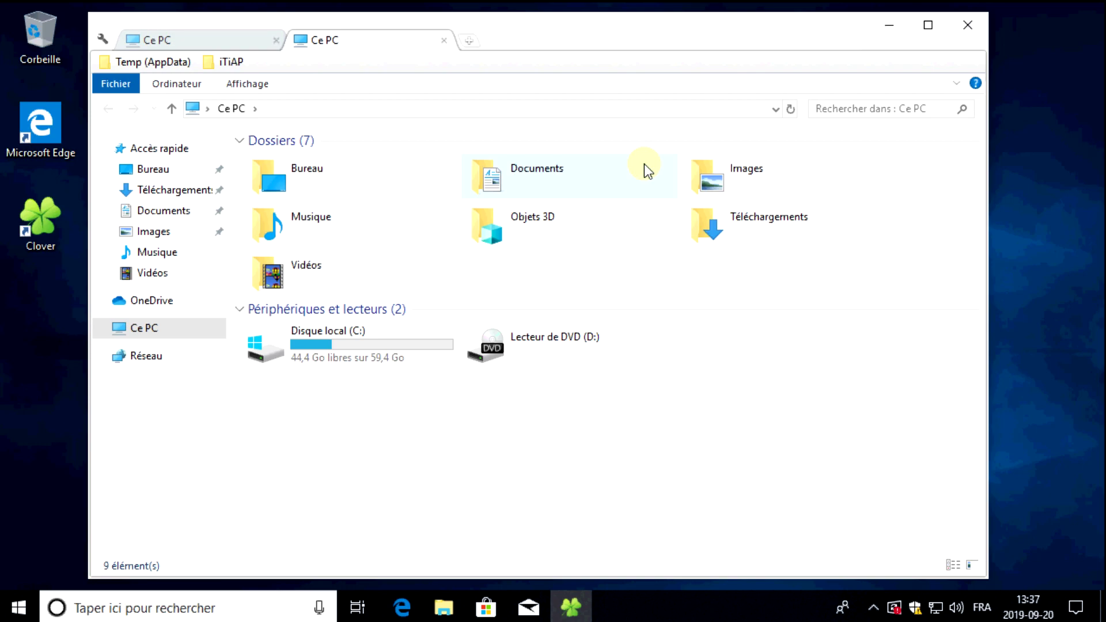
{"action": "left_click", "coordinate": [569, 609]}
{"action": "left_click", "coordinate": [568, 613]}
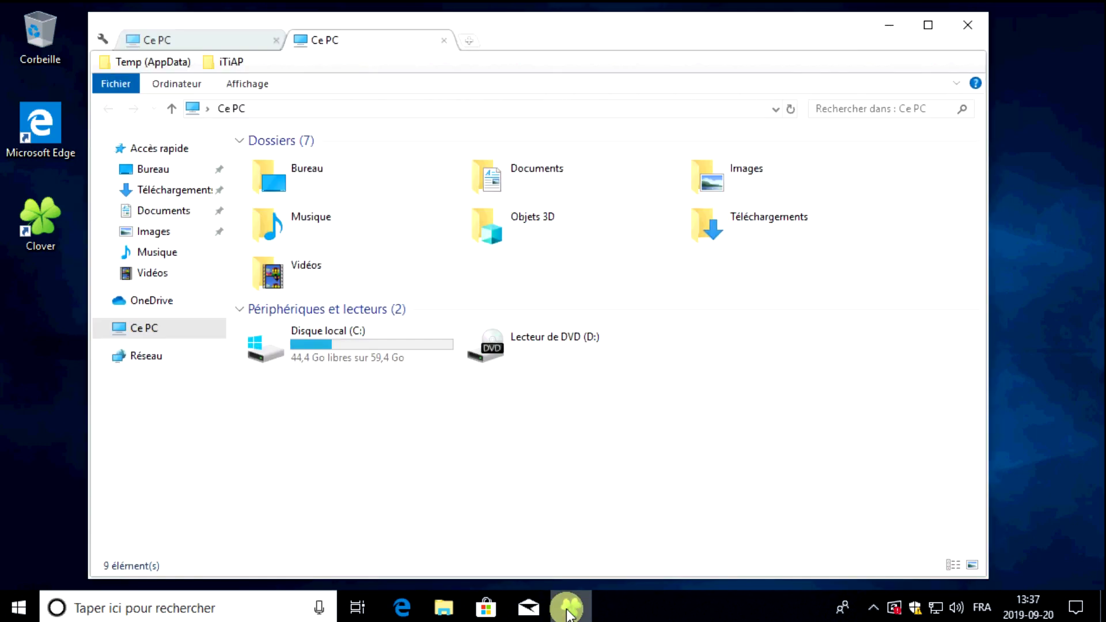